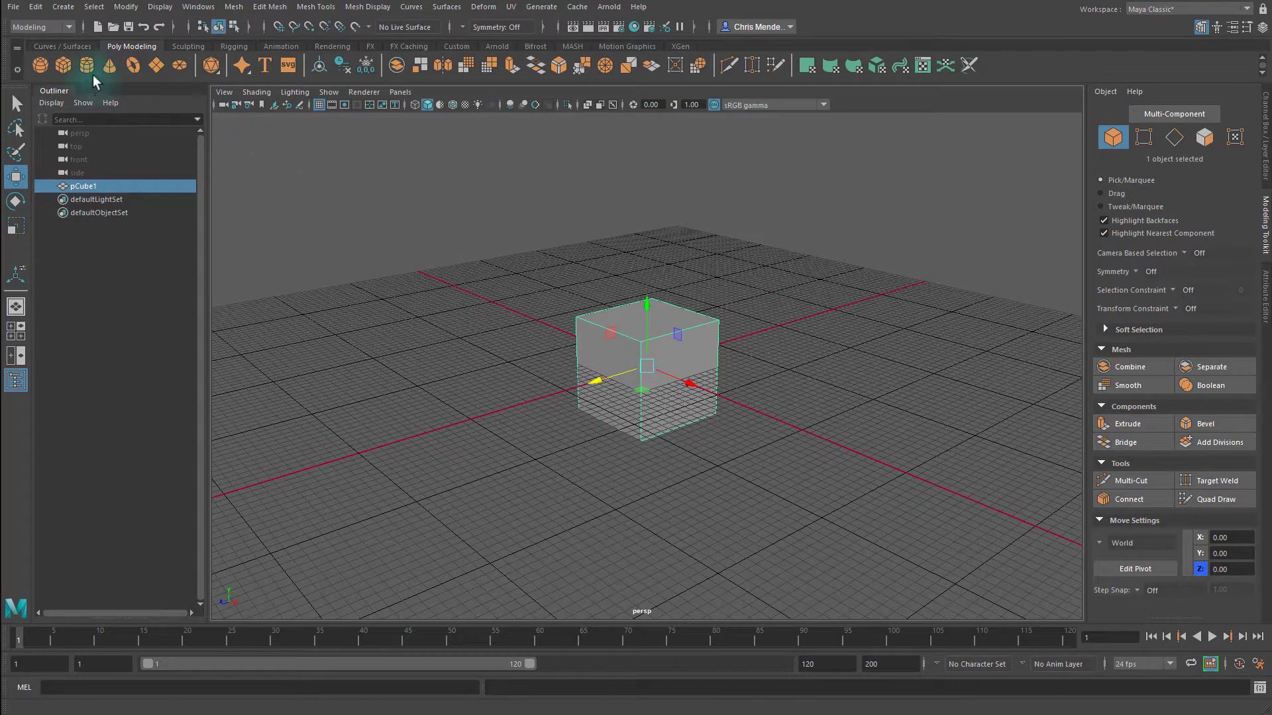
- Create a polygon cylinder and move it about 1.81 units along Z so it stands beside the cube
left_click(86, 64)
left_click_drag(601, 378, 427, 439)
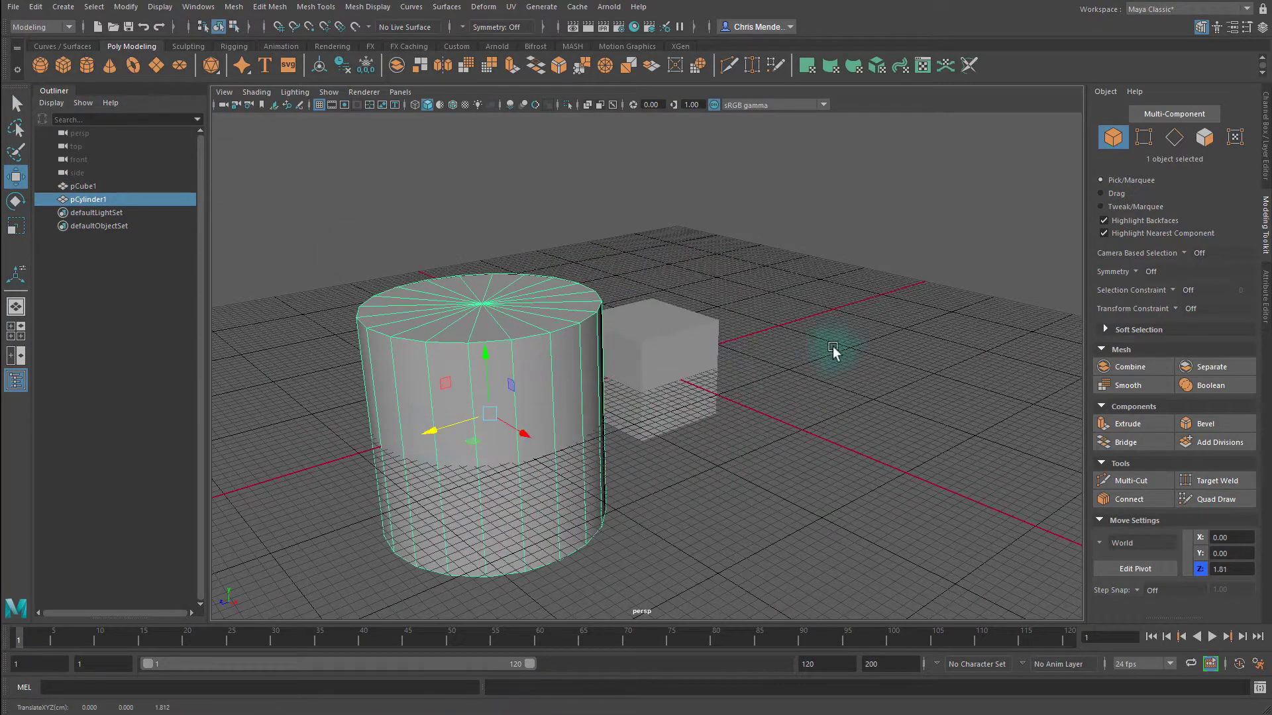
left_click(833, 348)
left_click_drag(833, 347, 277, 268, "alt")
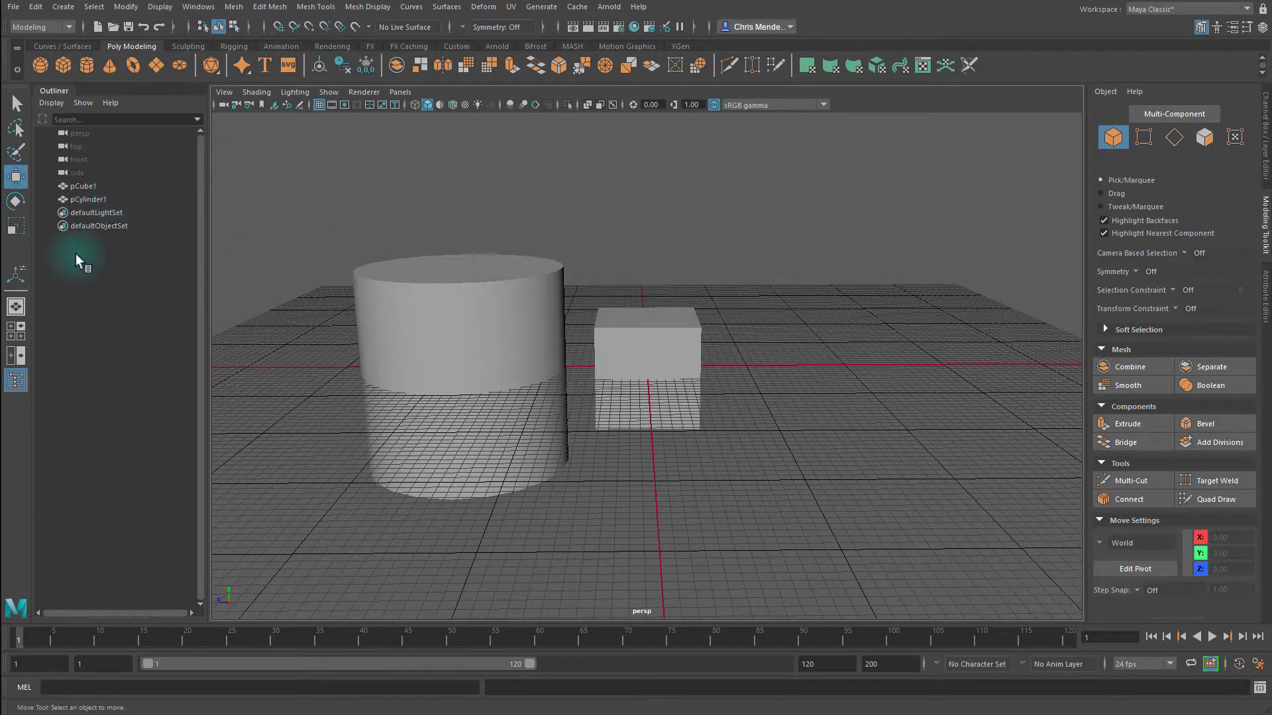
left_click(82, 186)
left_click(93, 200)
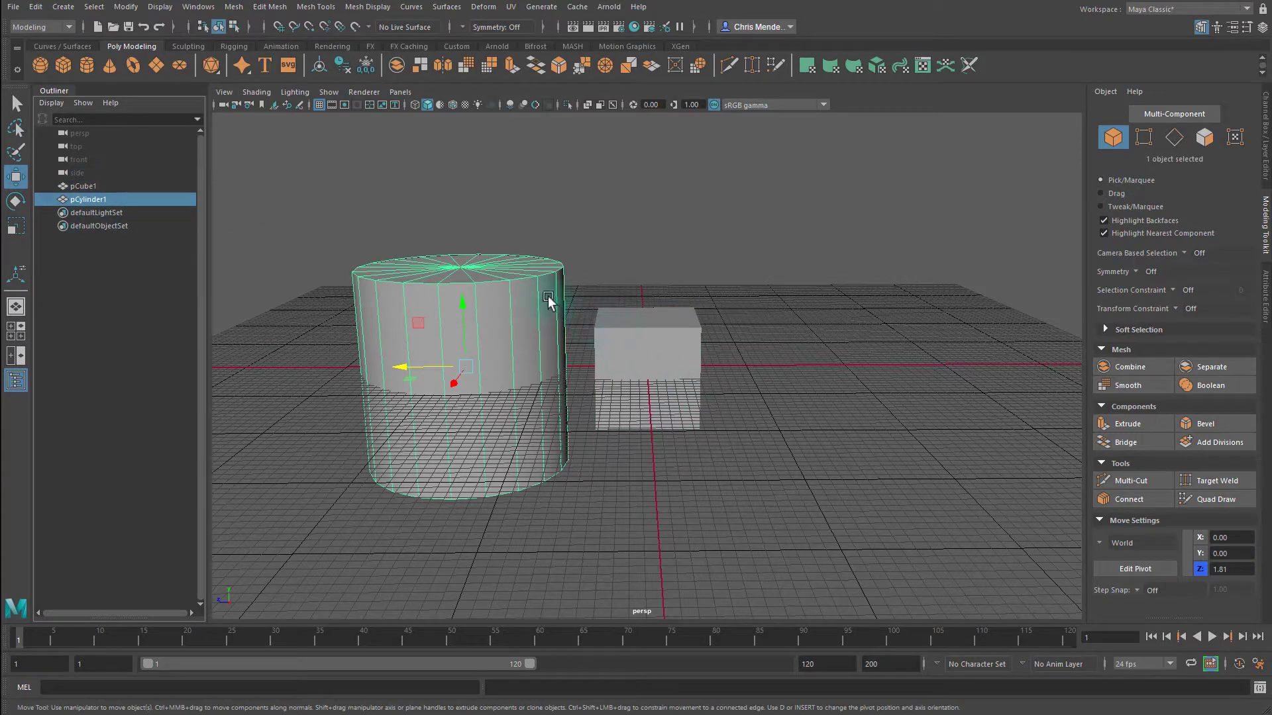
left_click(614, 333, "shift")
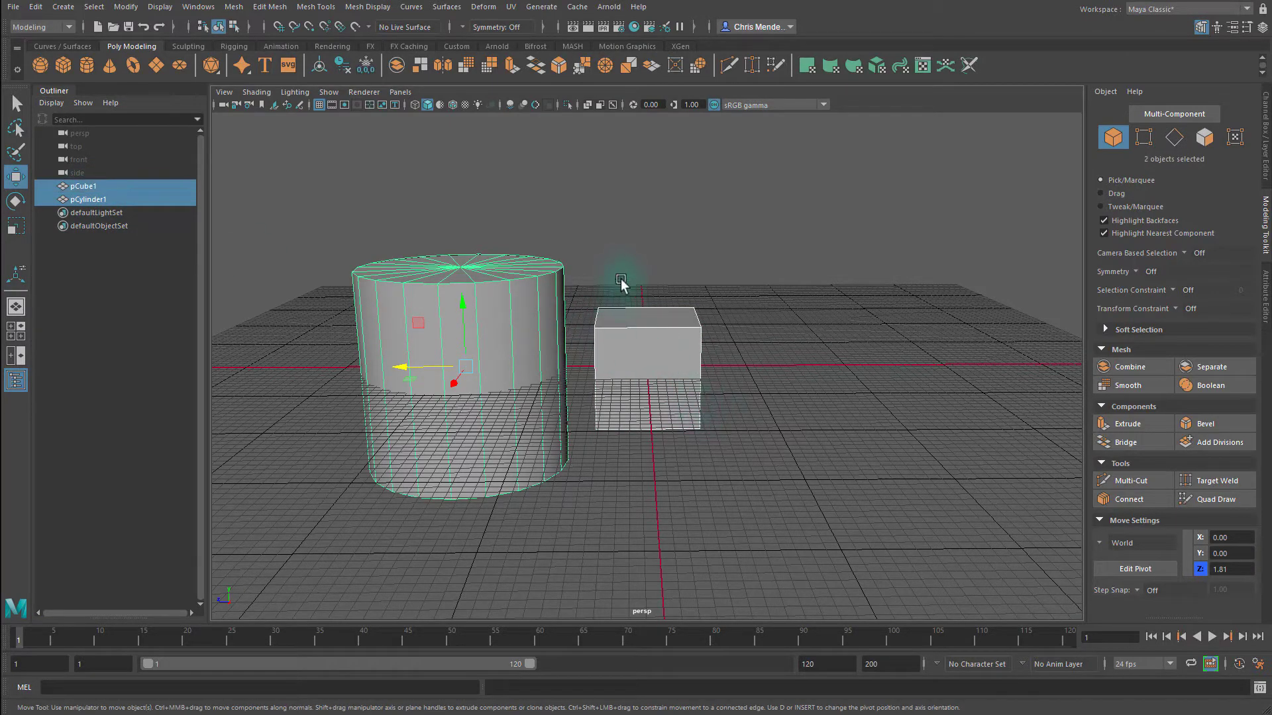
left_click(531, 304, "shift")
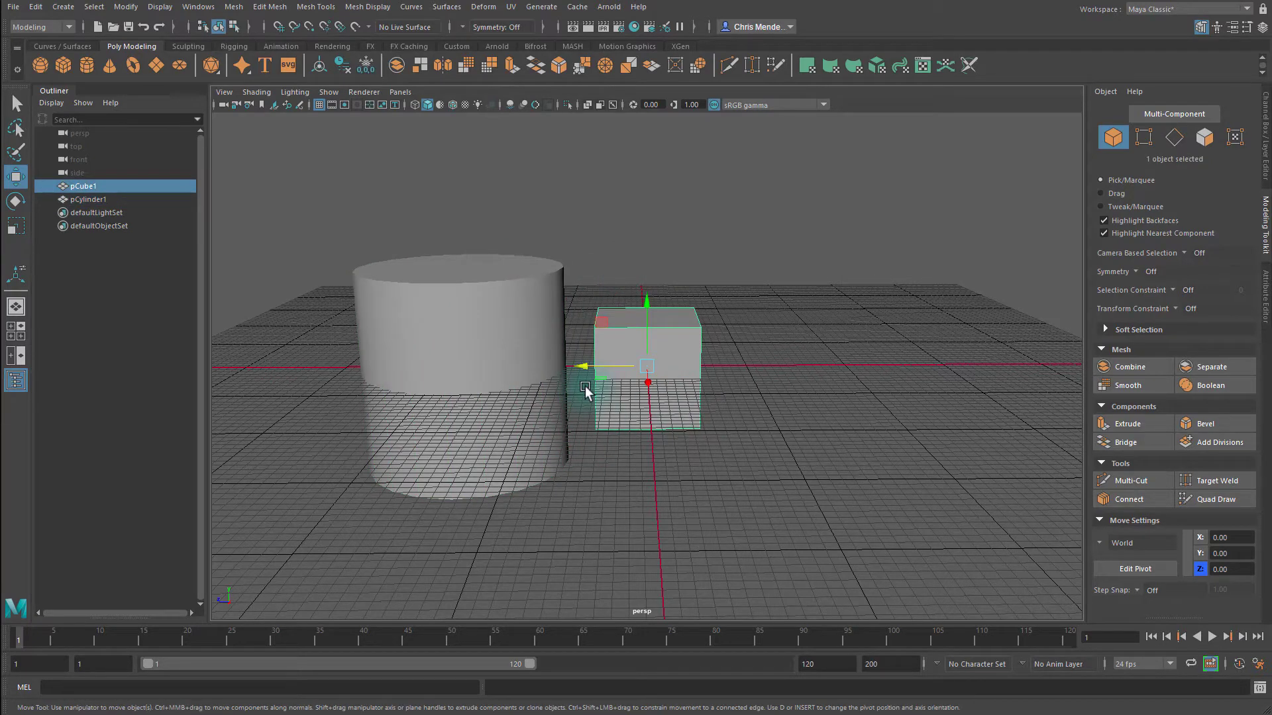
left_click(534, 295, "shift")
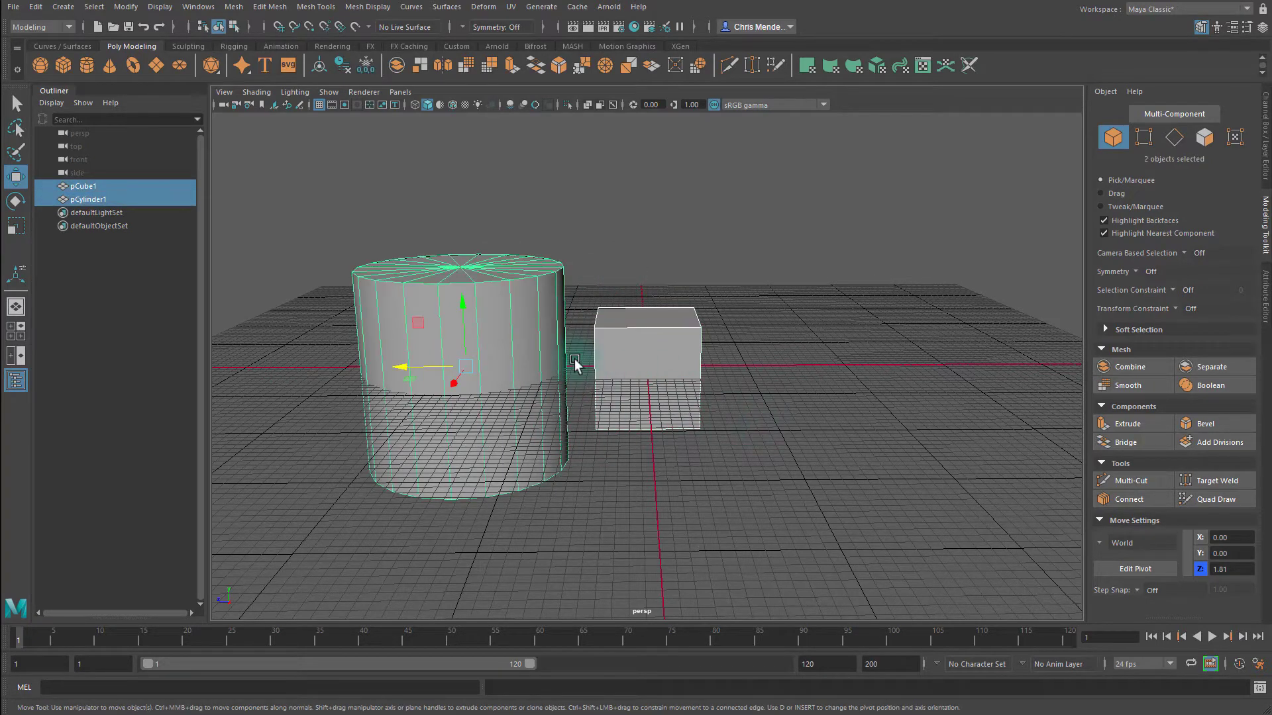
left_click(233, 7)
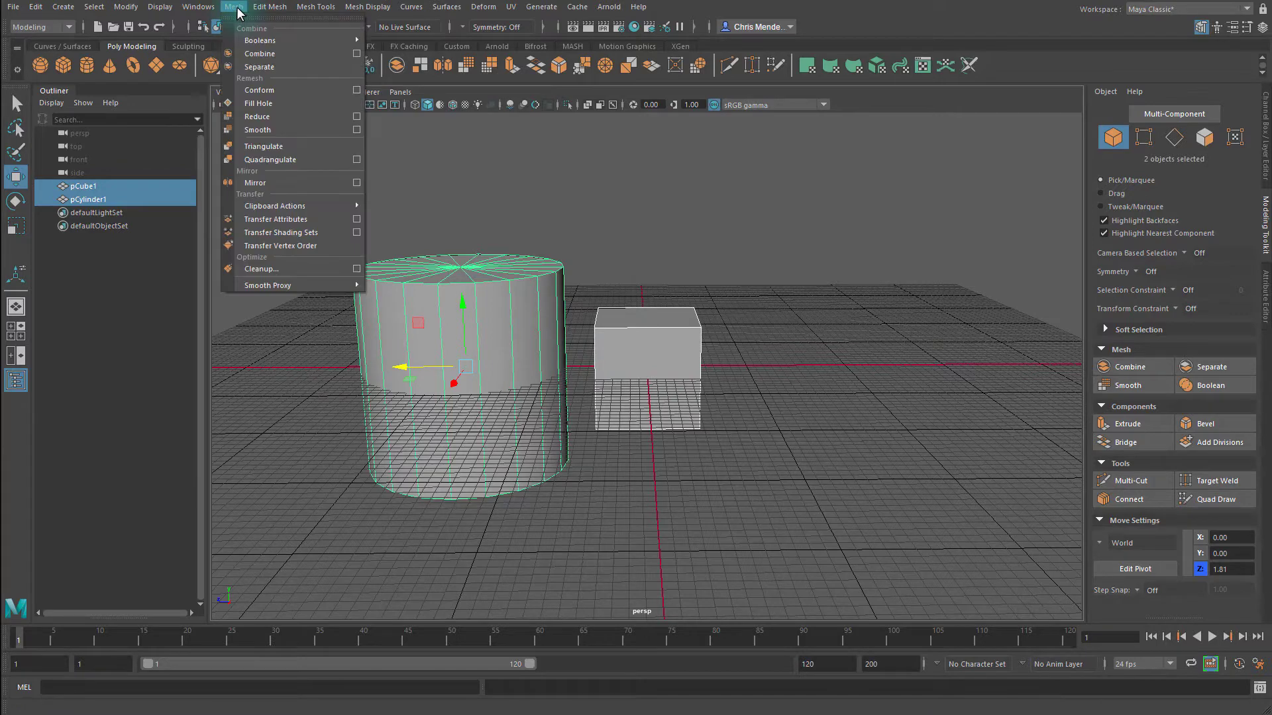
left_click(1006, 371)
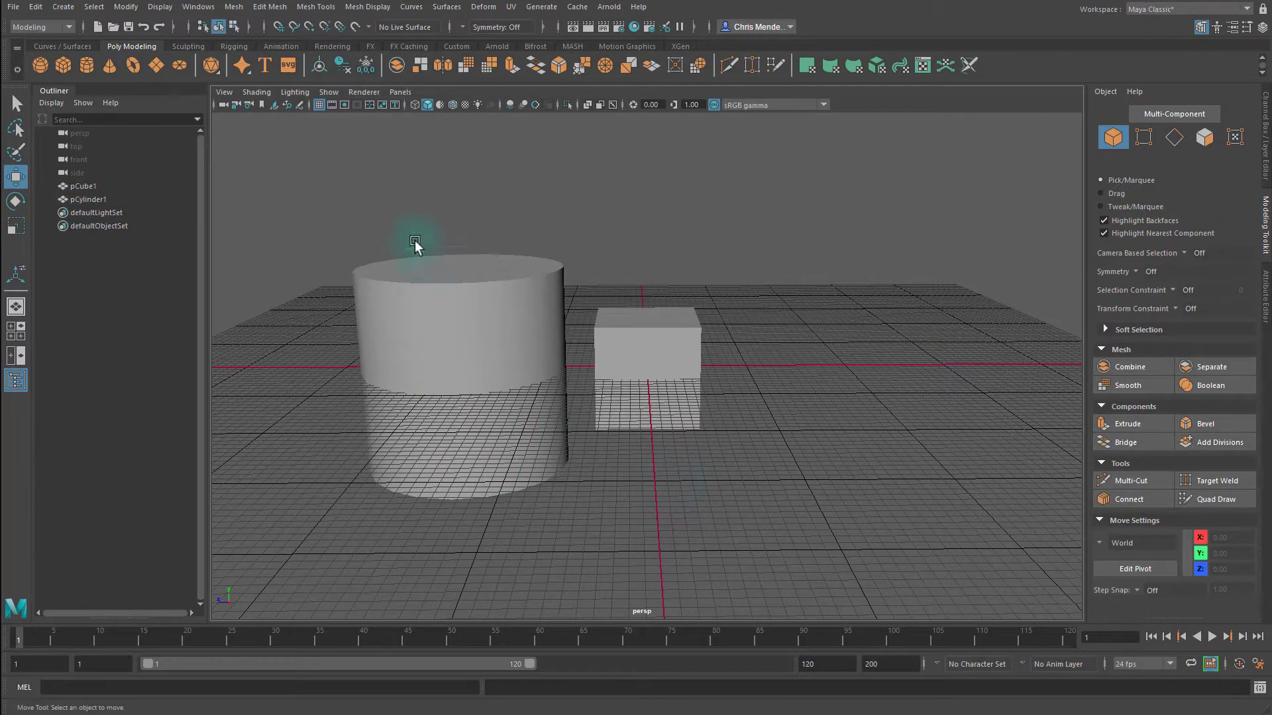
- Combine the cube and the cylinder into a single mesh, and clear the selection
left_click_drag(415, 245, 914, 525)
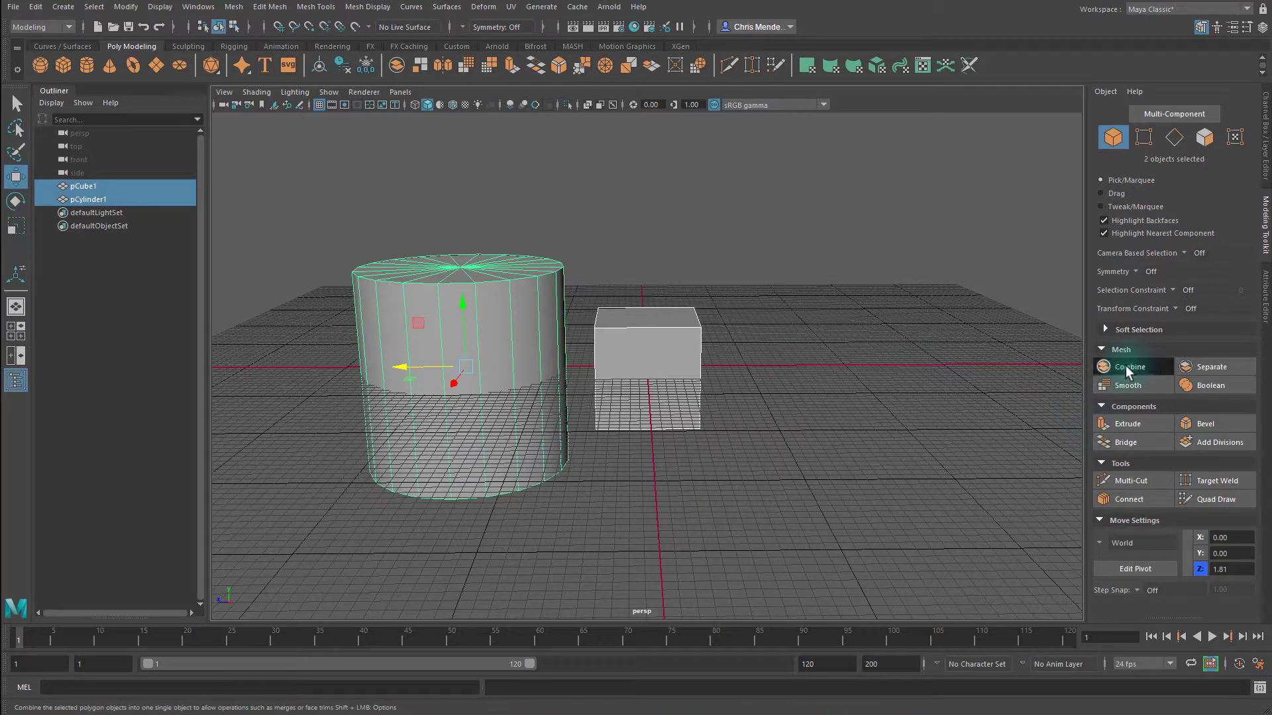
left_click(1126, 366)
left_click(781, 363)
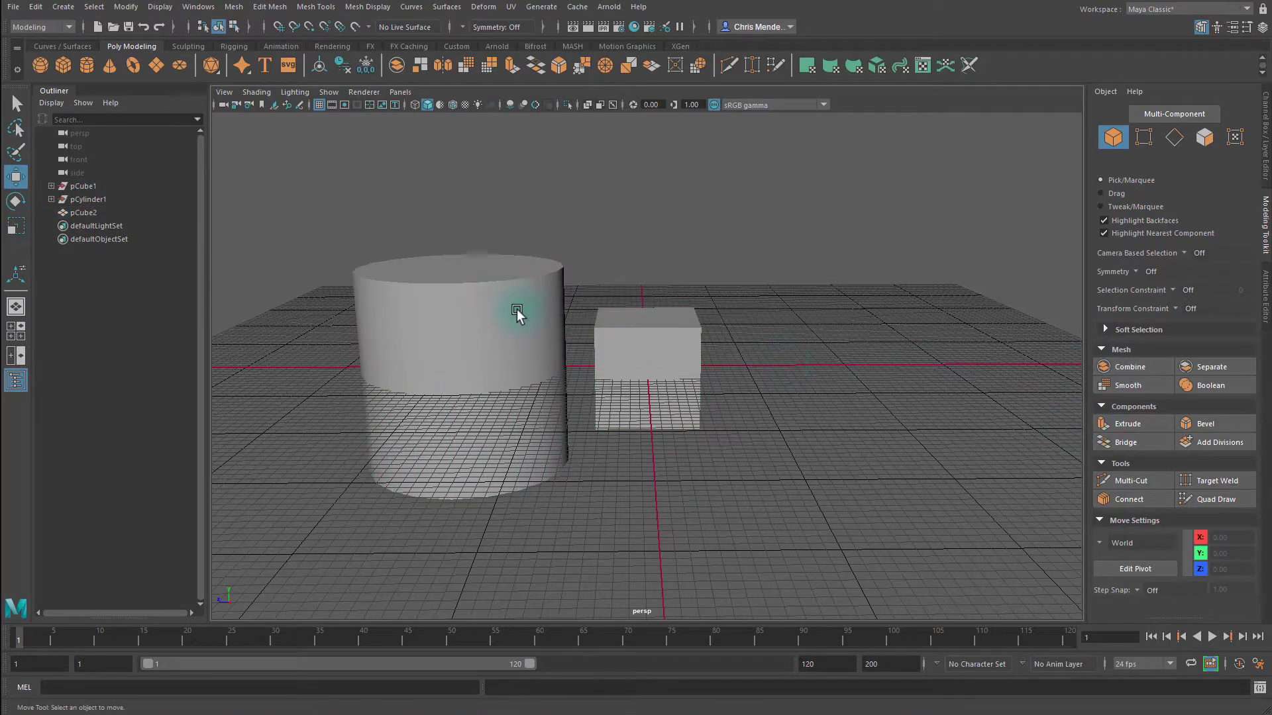
- Pick the cylinder part and the cube part in turn to check whether they select as one object
left_click(528, 376)
left_click(840, 307)
left_click(693, 360)
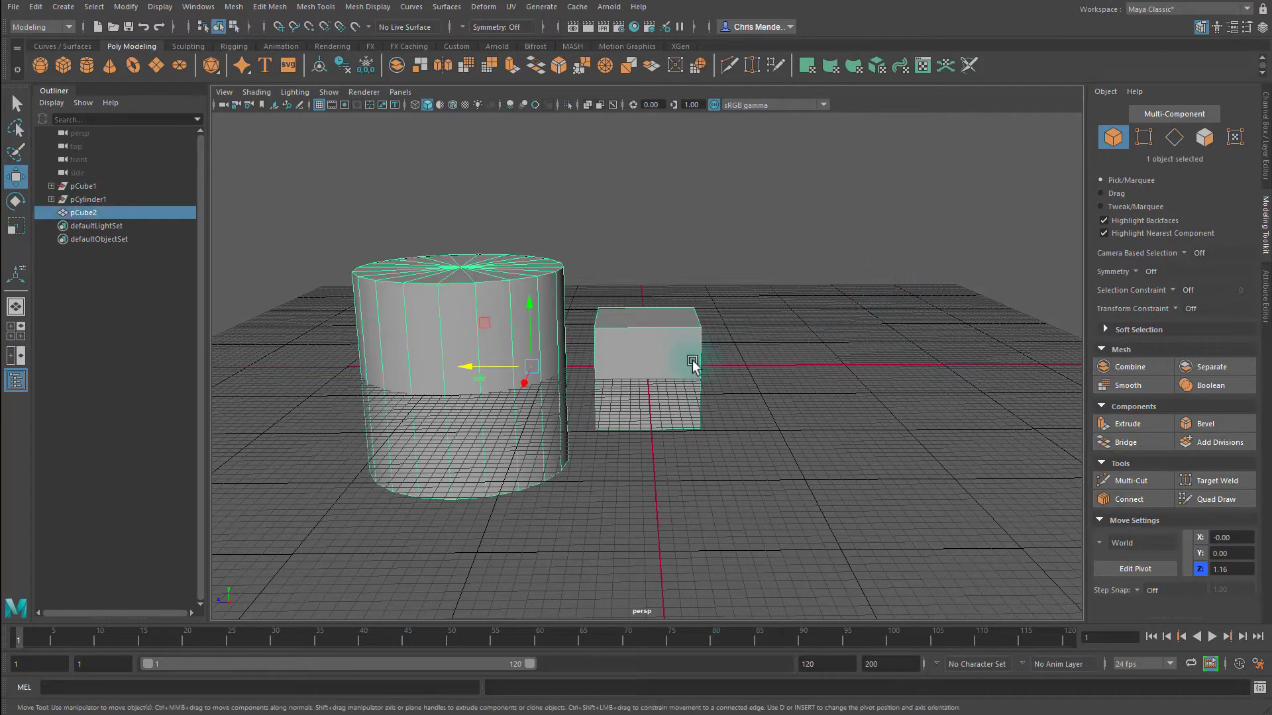
left_click(808, 312)
left_click(638, 339)
left_click(832, 306)
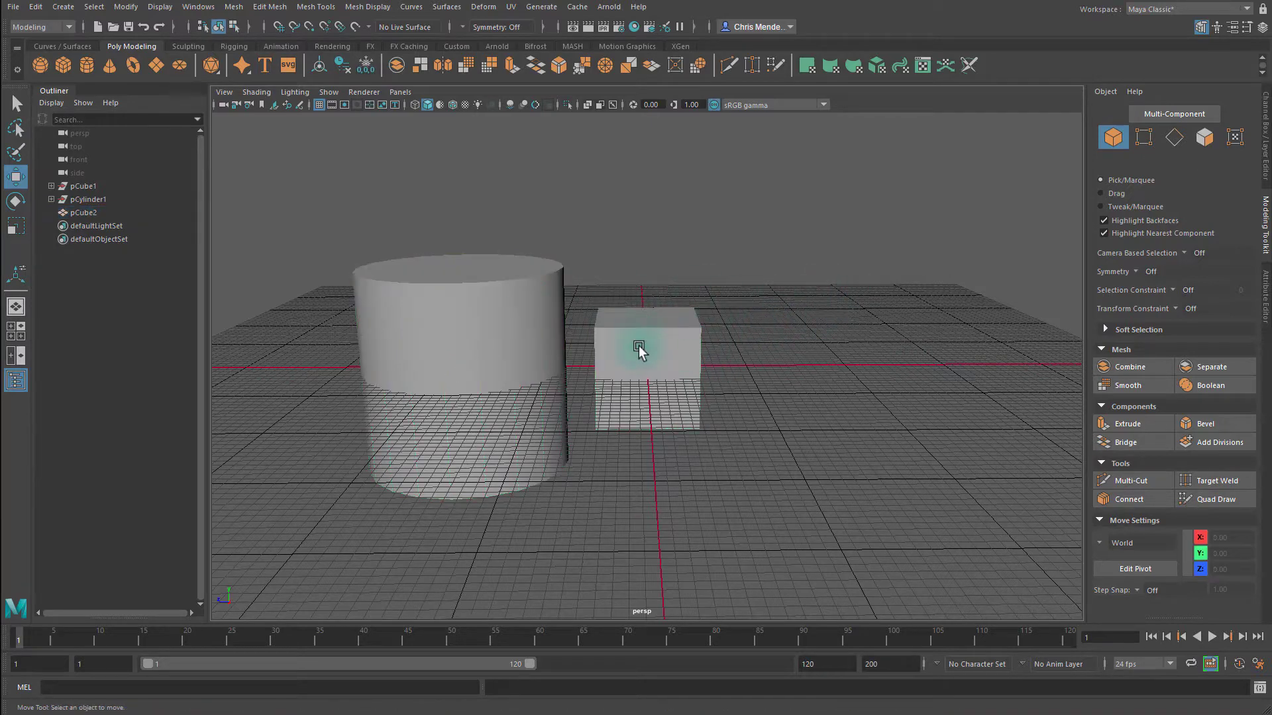
- Delete the construction history of the combined cube and cylinder mesh
left_click(642, 346)
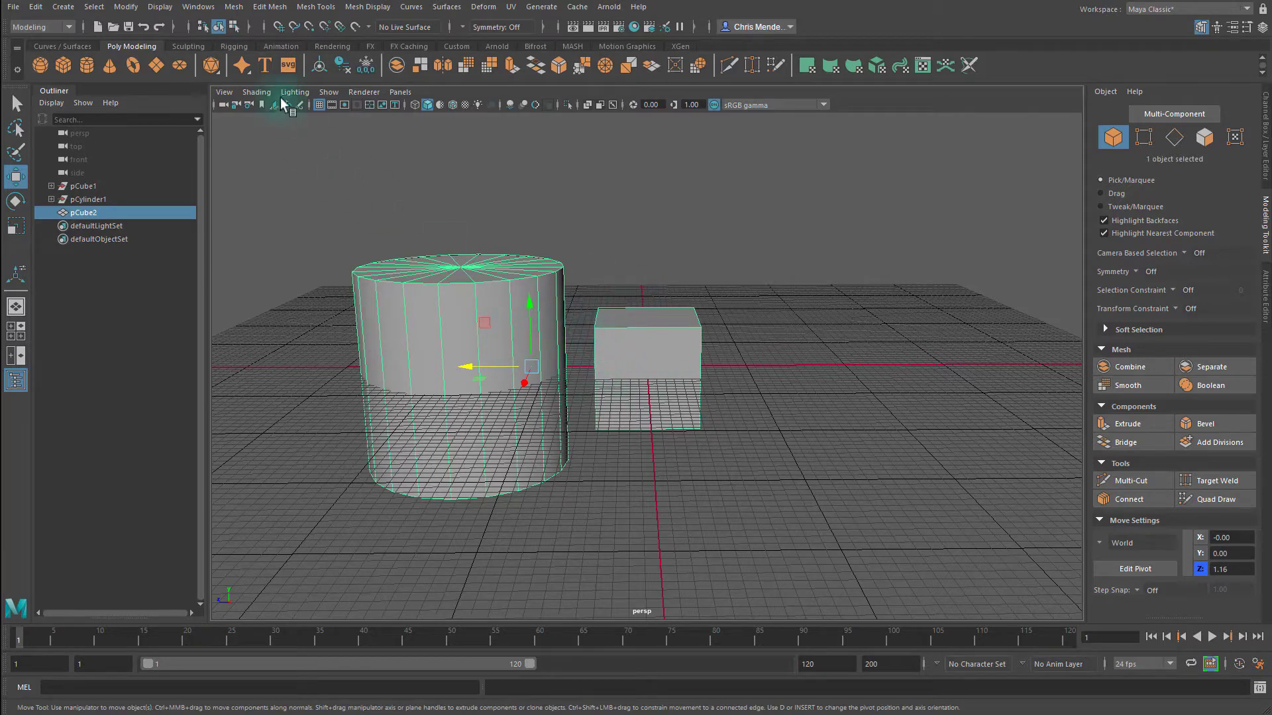
left_click(348, 66)
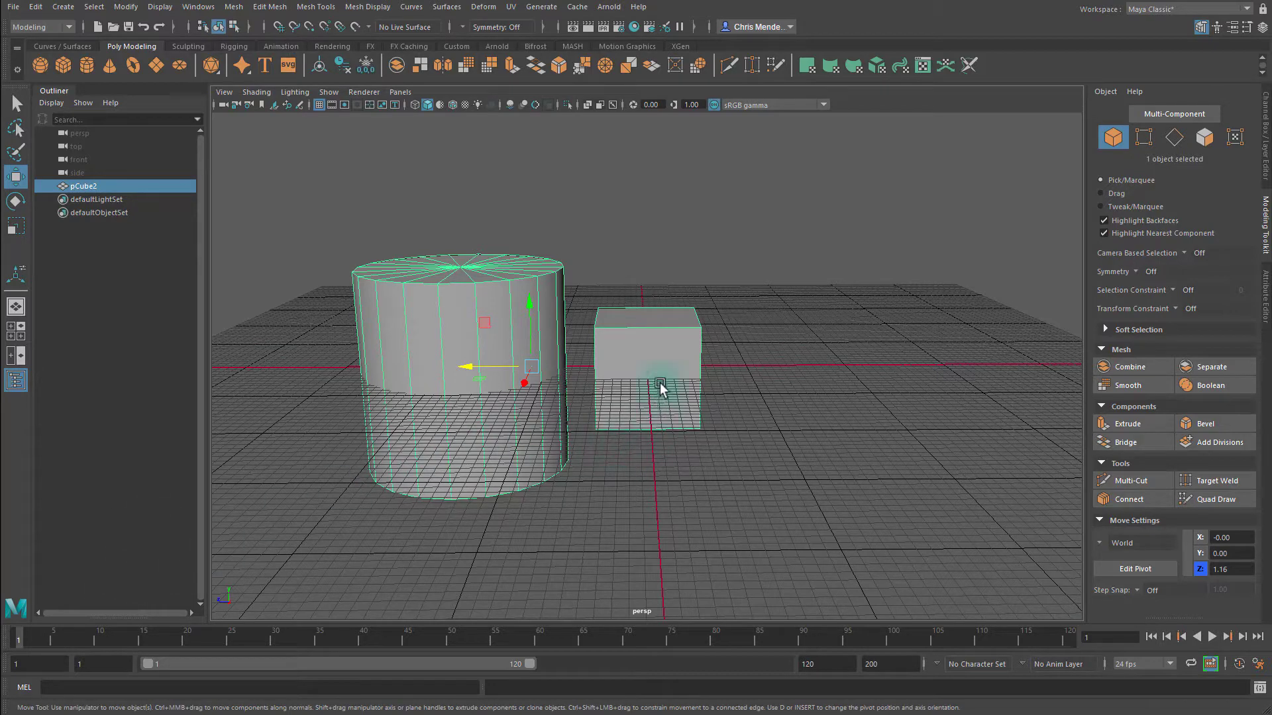
double_click(92, 188)
key("Return")
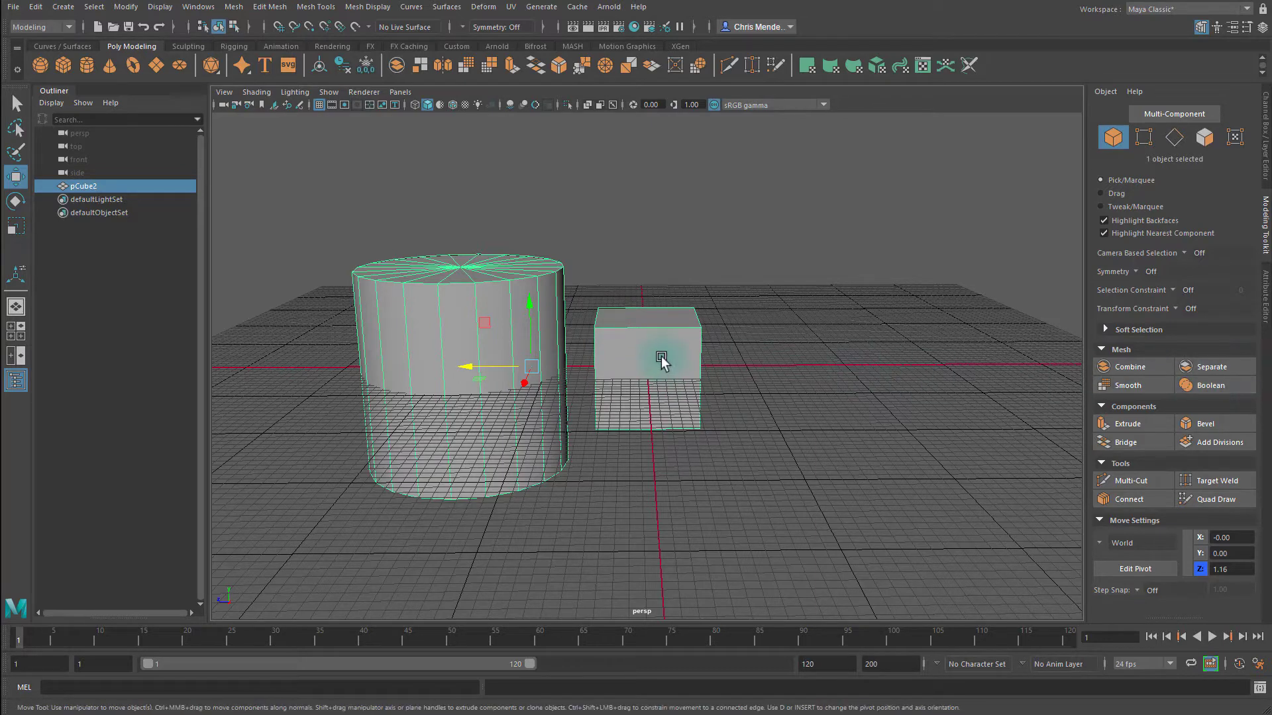
- Separate the combined mesh into its cube and cylinder pieces and delete both pieces
left_click(1226, 363)
left_click(641, 344)
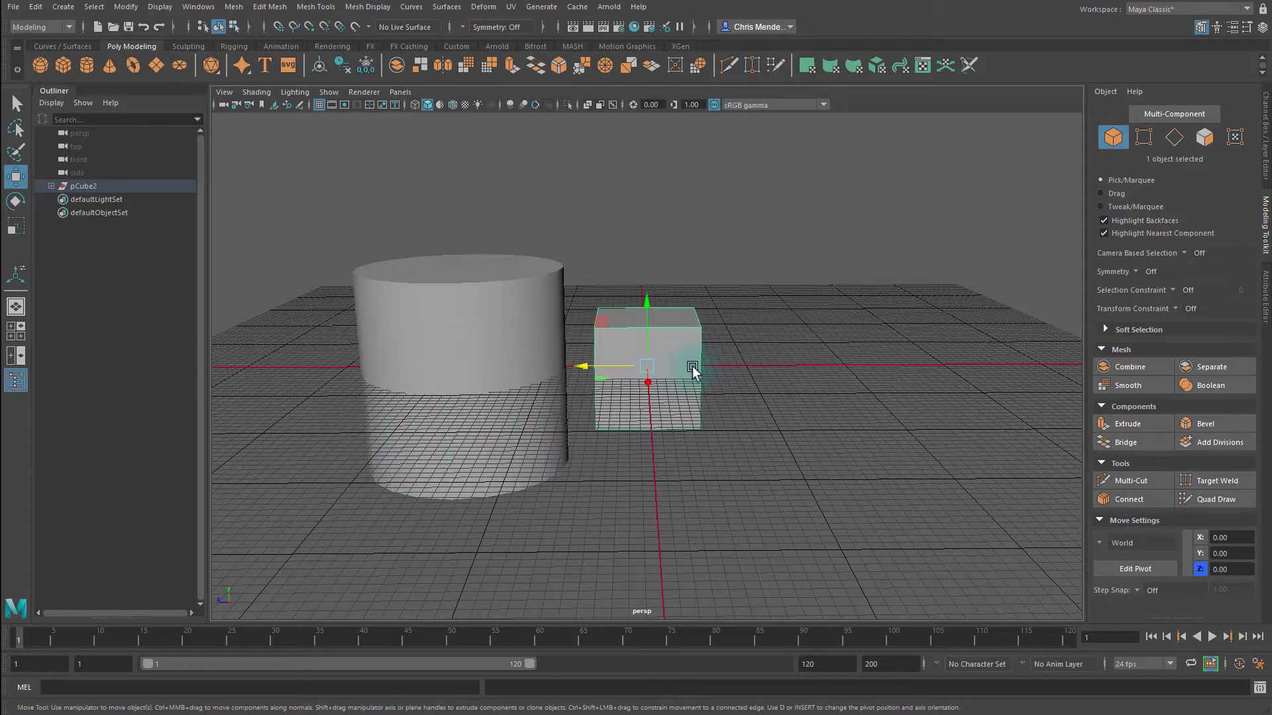
left_click(510, 335, "shift")
key("Delete")
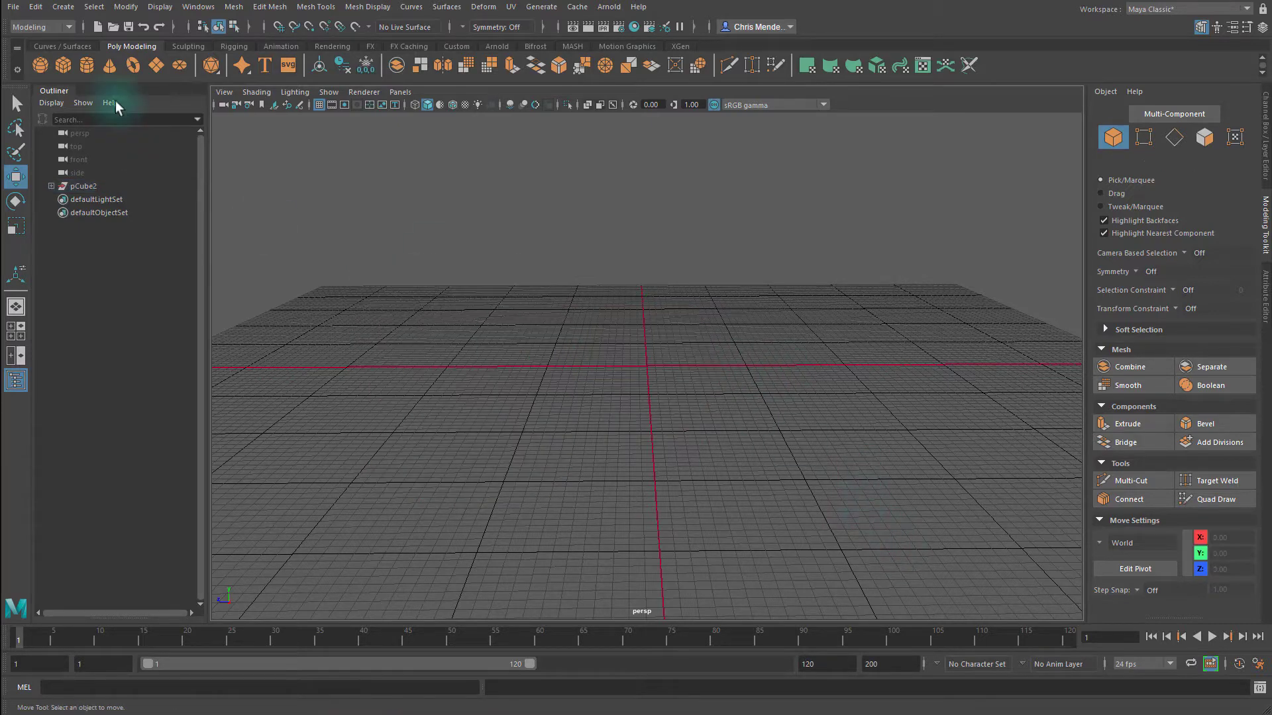
- Create a new polygon cube and insert a vertical edge loop around its middle with Multi-Cut
left_click(64, 65)
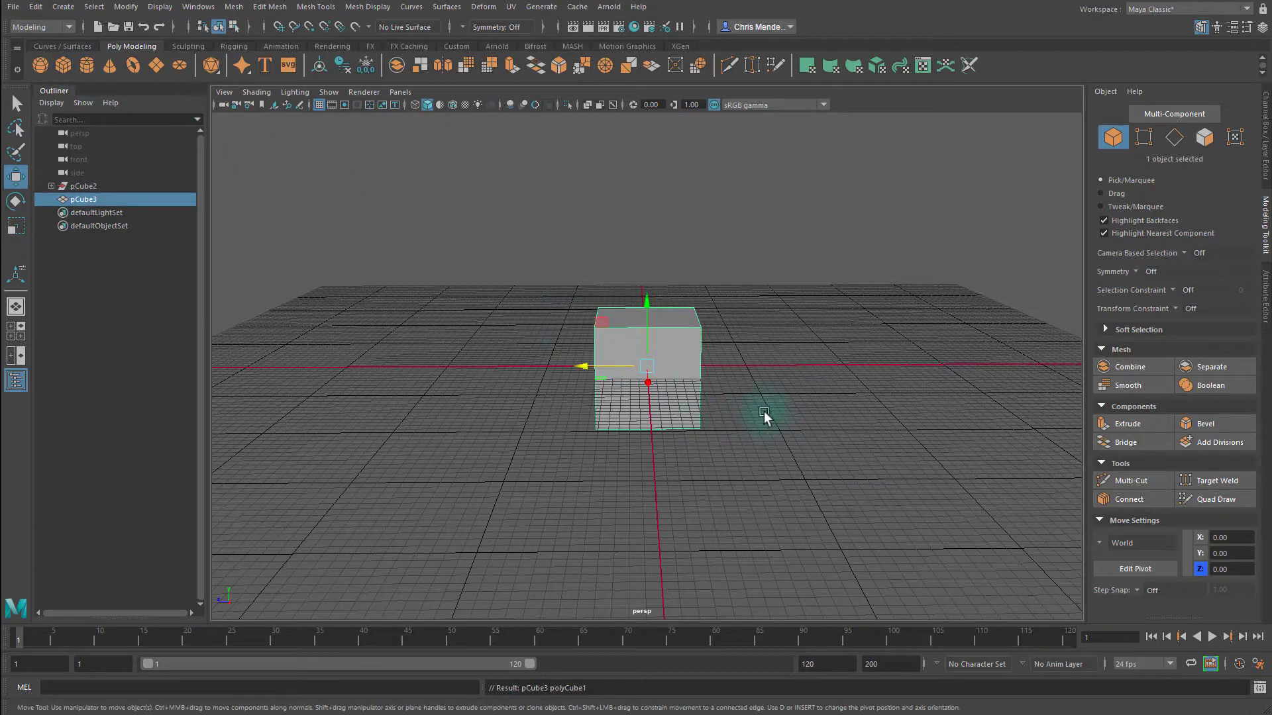
key("F7")
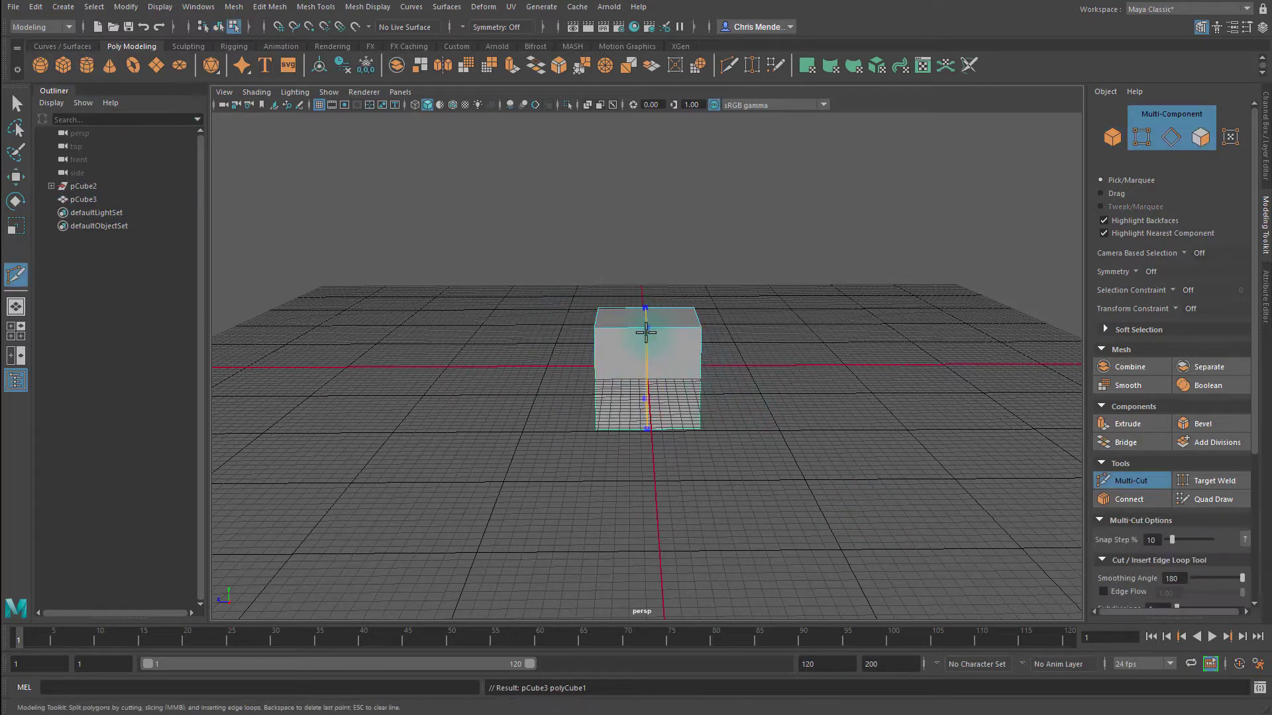
key("F11")
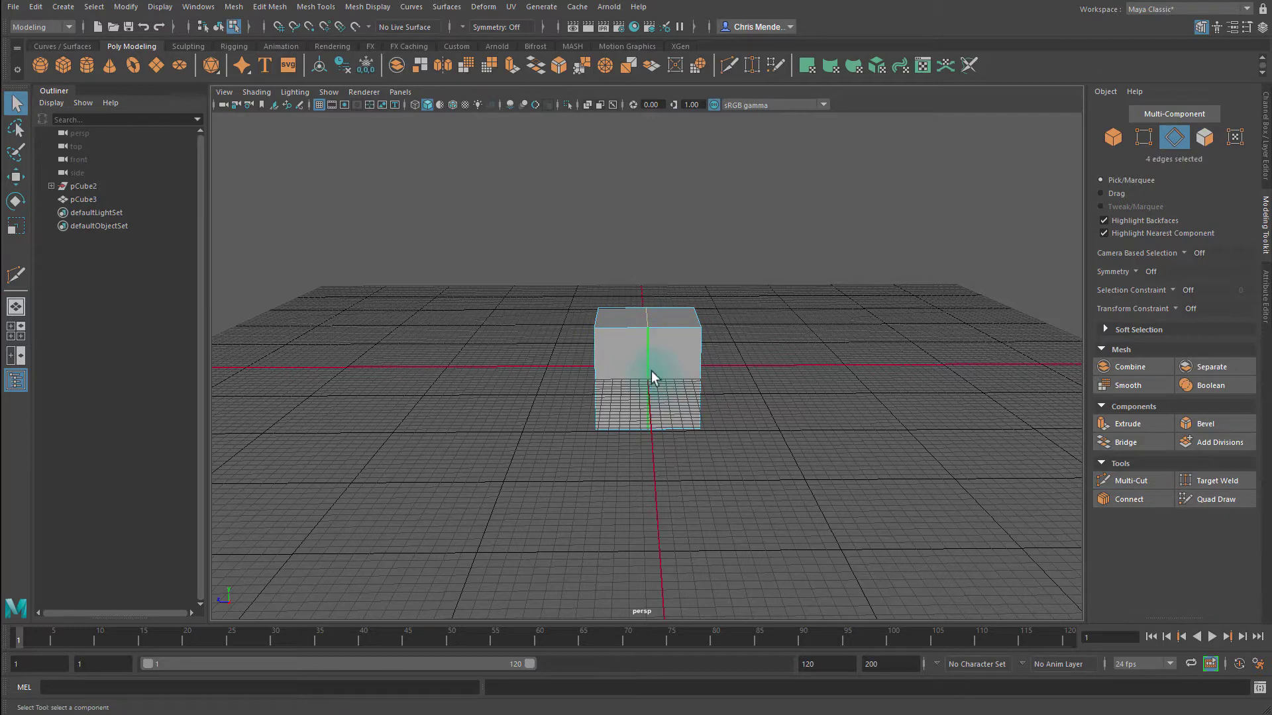
- Bevel the cube's middle edge loop with a fraction of 0.2 and delete the resulting strip of faces
left_click(559, 66)
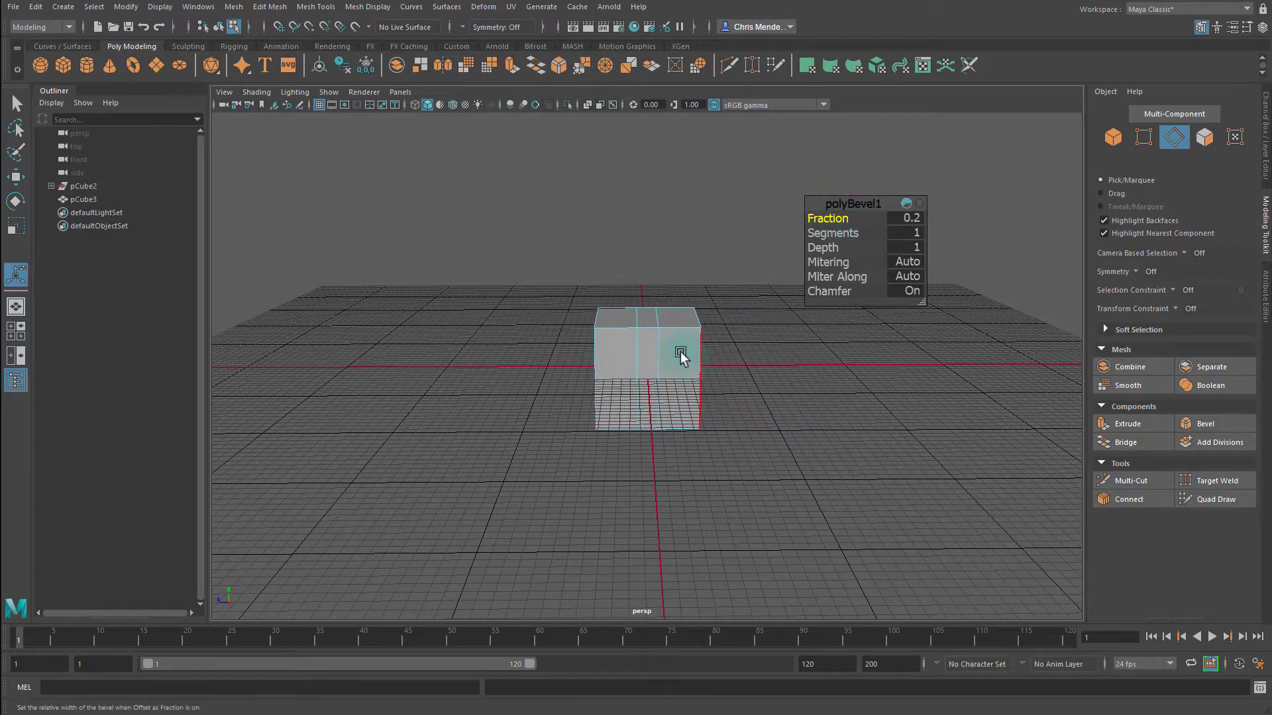
key("F11")
double_click(652, 316)
left_click_drag(654, 341, 733, 369, "alt")
left_click_drag(667, 431, 848, 384, "alt")
key("Delete")
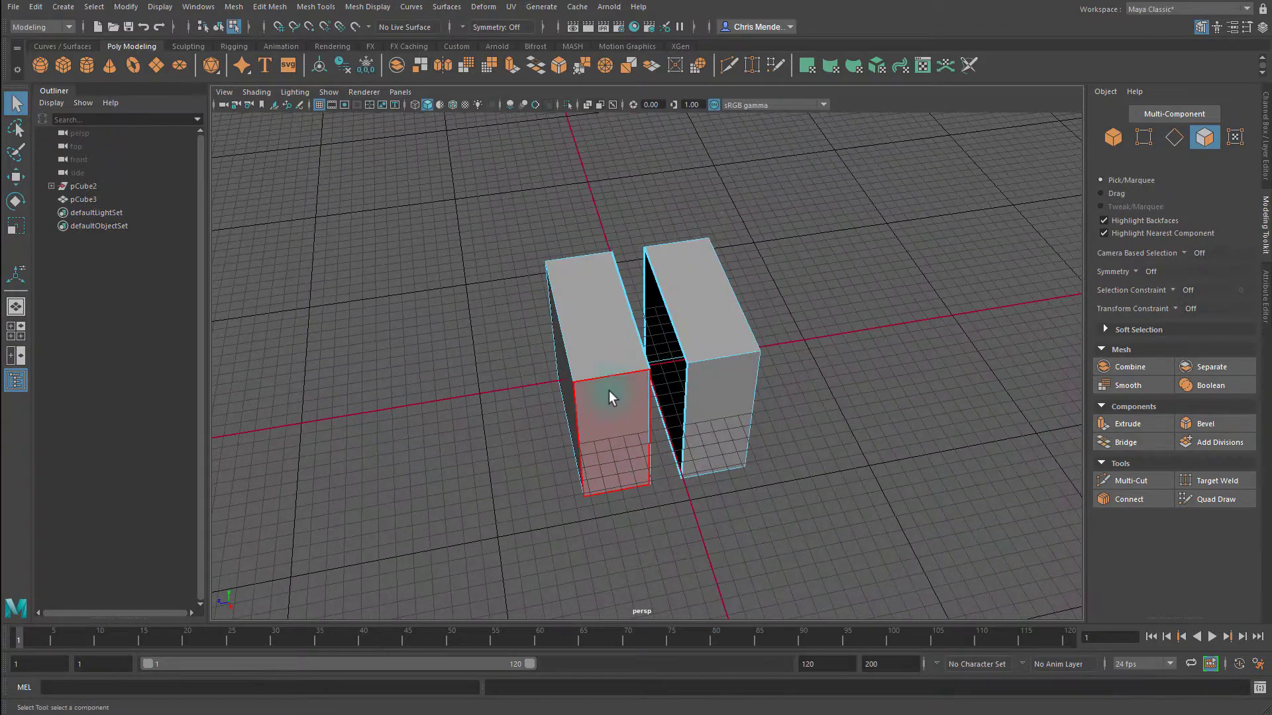
- Return the split cube to object mode and separate its two halves into individual objects
right_click_drag(608, 394, 648, 306)
left_click_drag(846, 416, 790, 368, "alt")
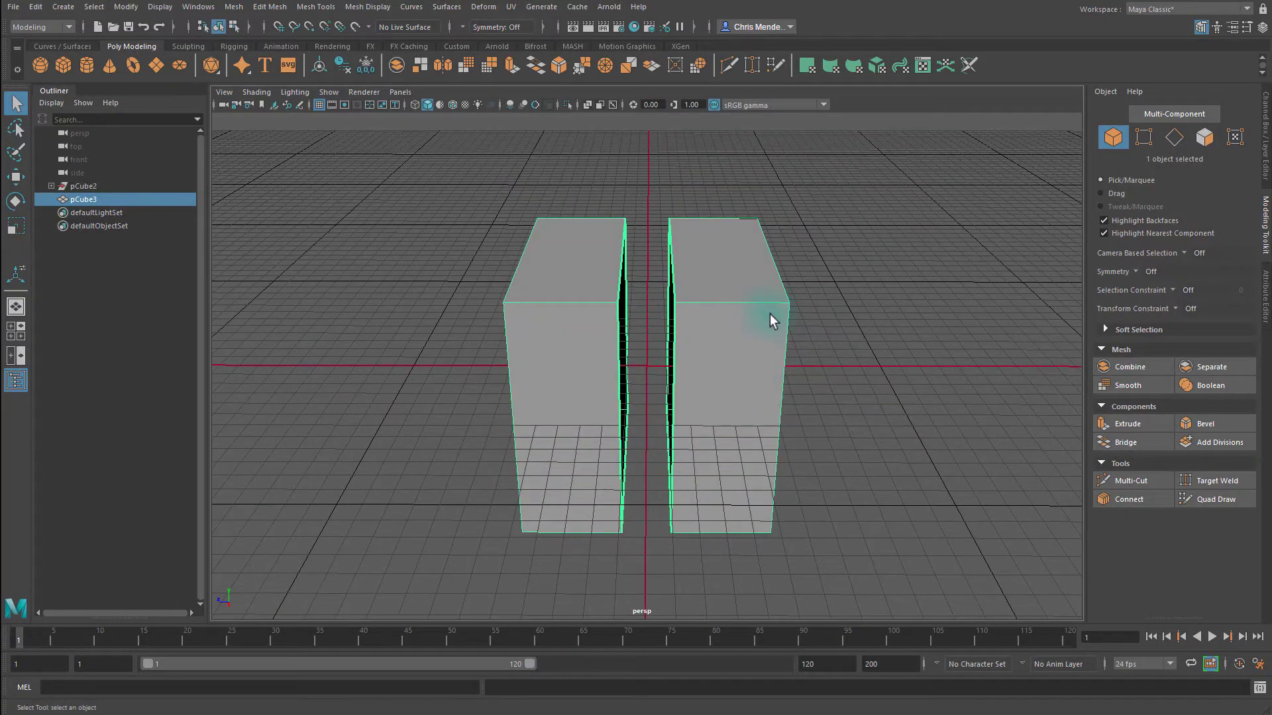
left_click_drag(706, 293, 675, 292, "alt")
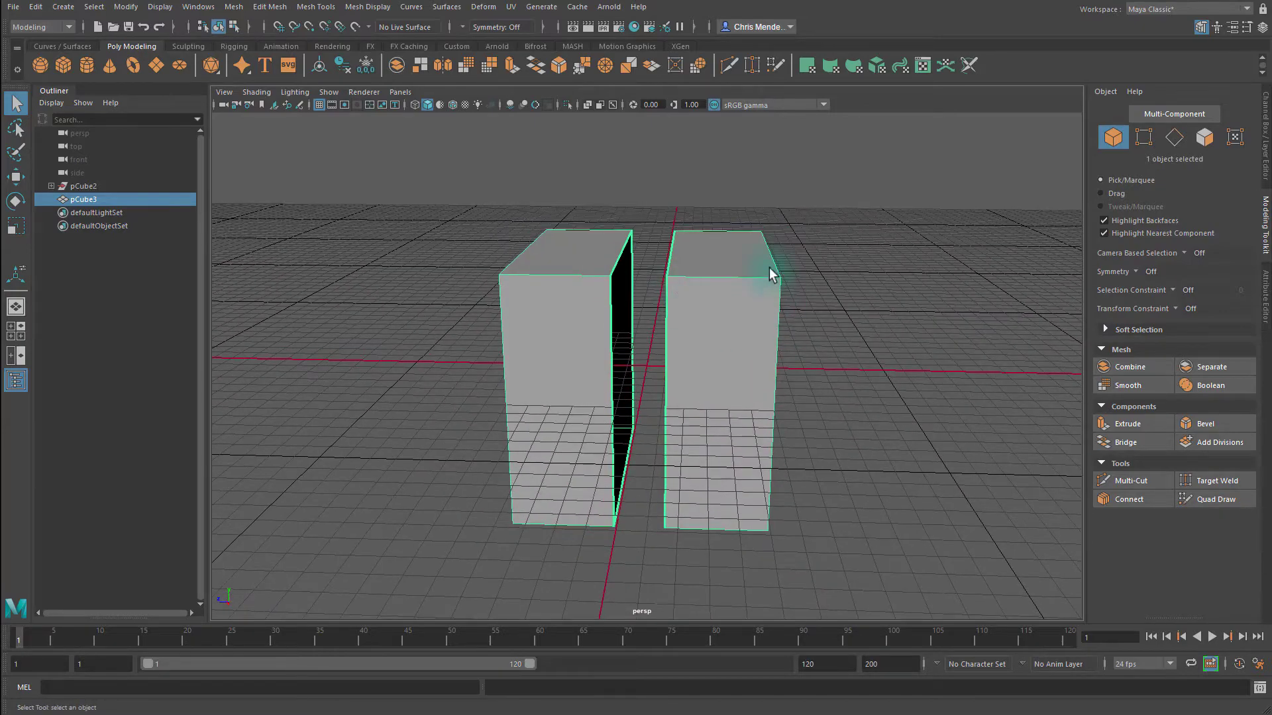
left_click(1245, 368)
left_click_drag(785, 399, 781, 284, "alt")
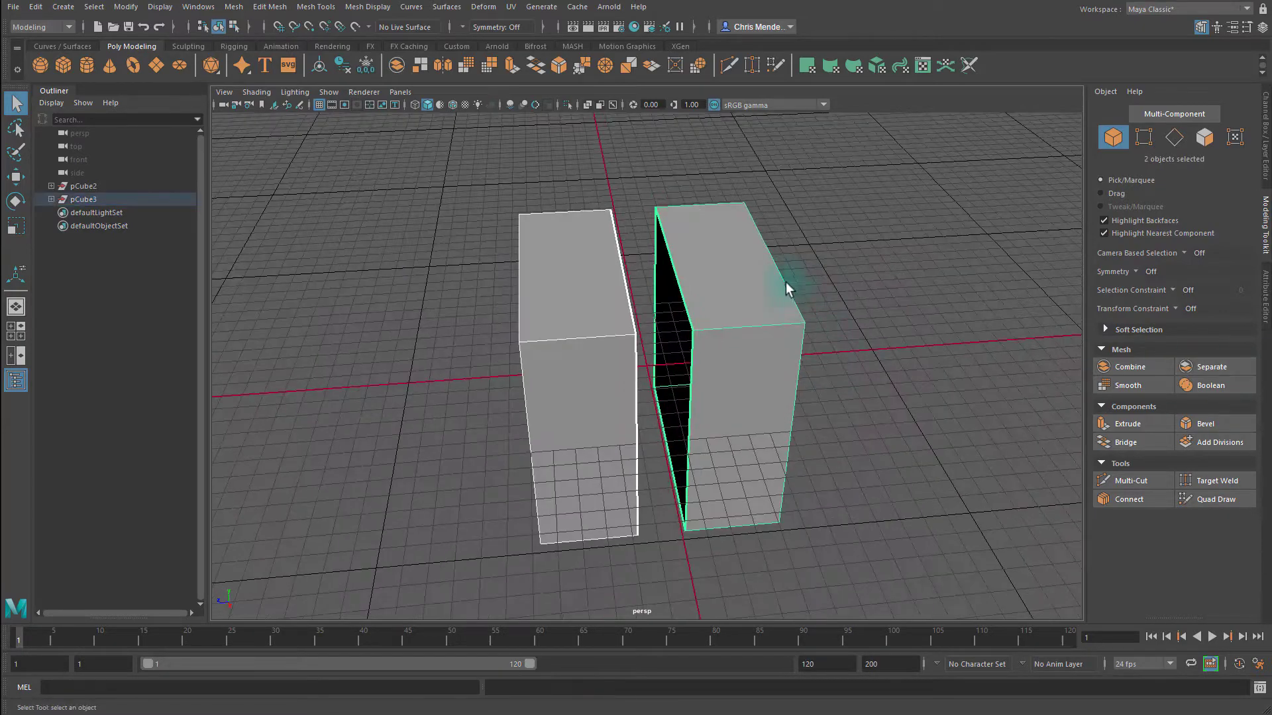
- Select each half of the split cube in turn to check whether they are independent objects
left_click(555, 304)
left_click(776, 299)
left_click(603, 312)
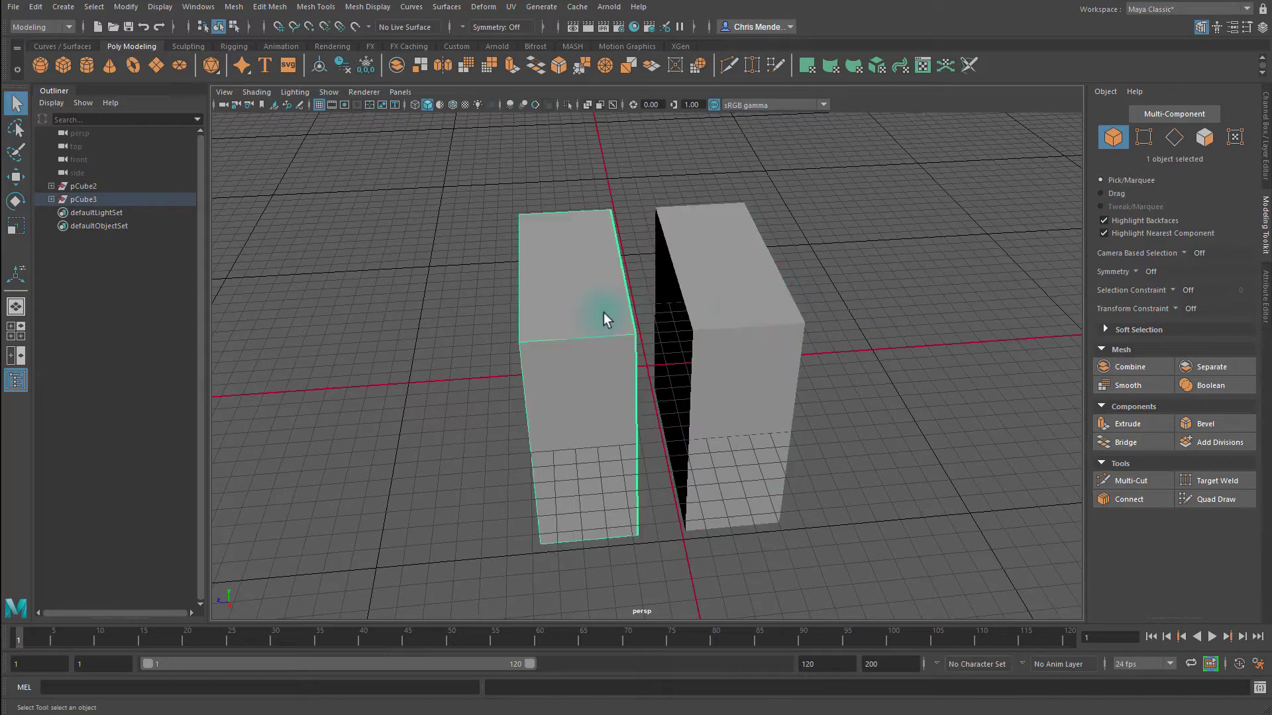
left_click(752, 300)
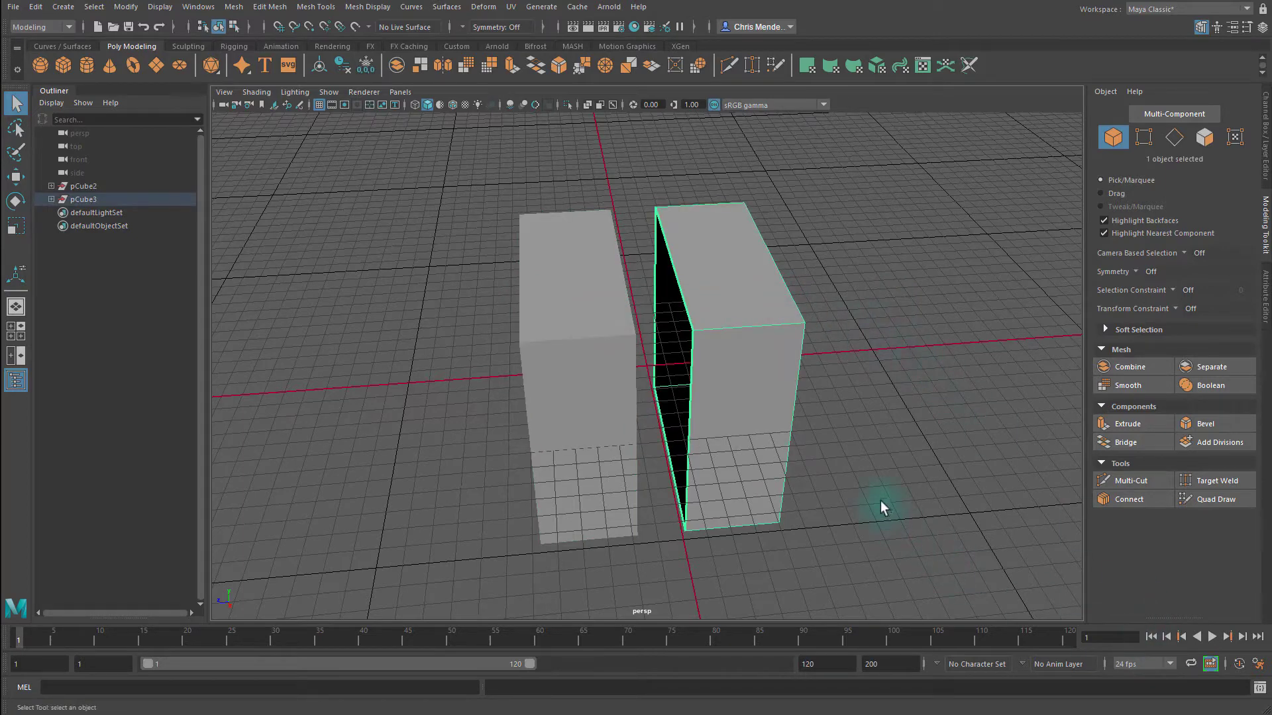
left_click_drag(880, 501, 849, 476, "alt")
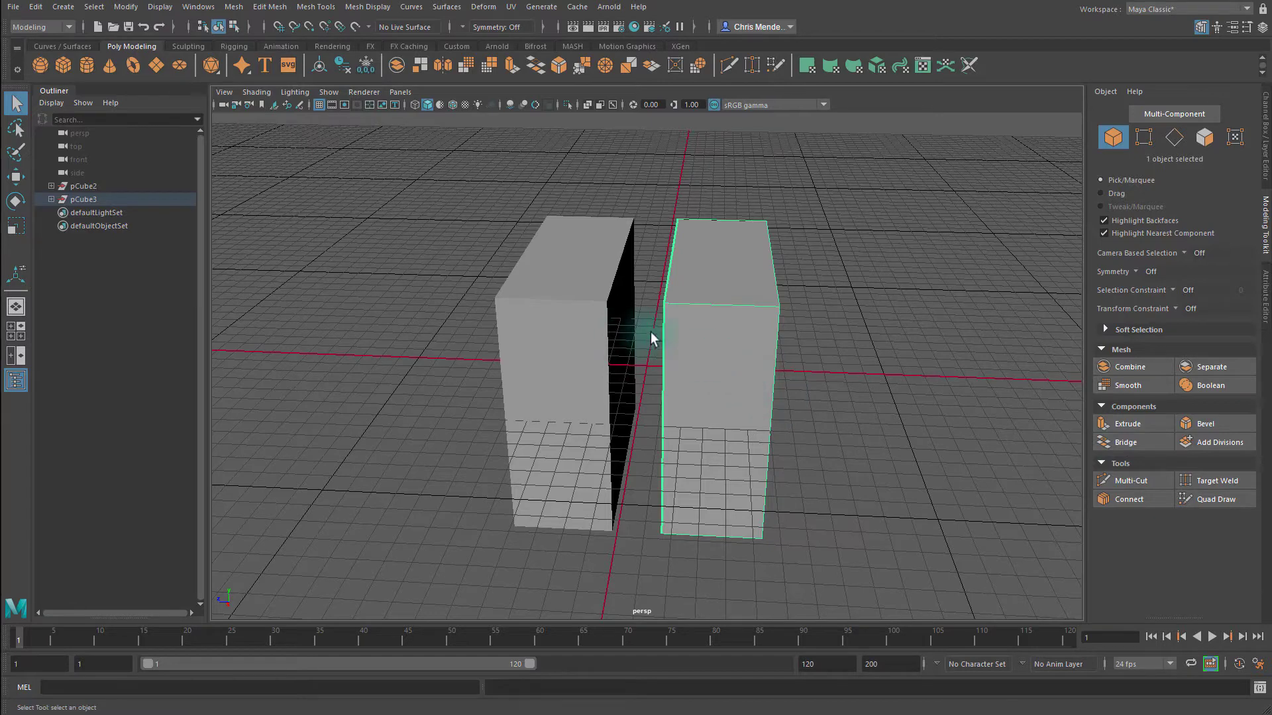
- Select both halves of the split cube and combine them into one mesh
left_click(601, 344, "shift")
left_click(800, 406)
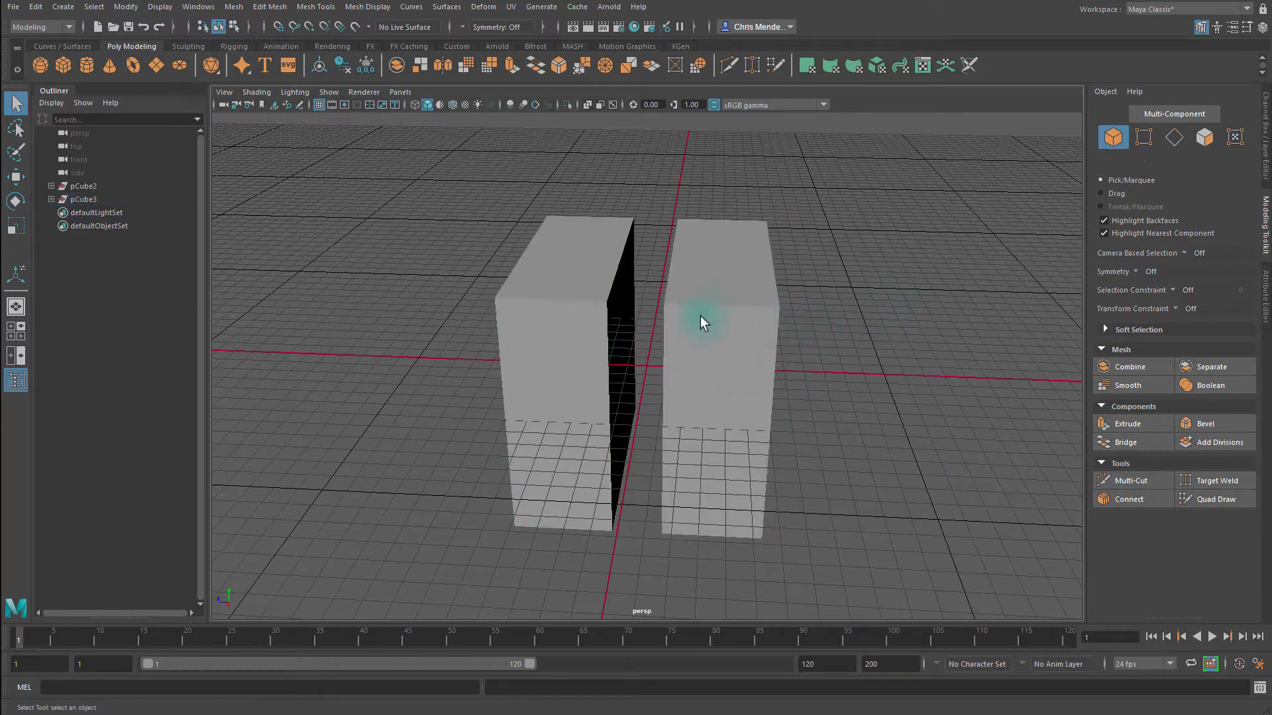
left_click(683, 311)
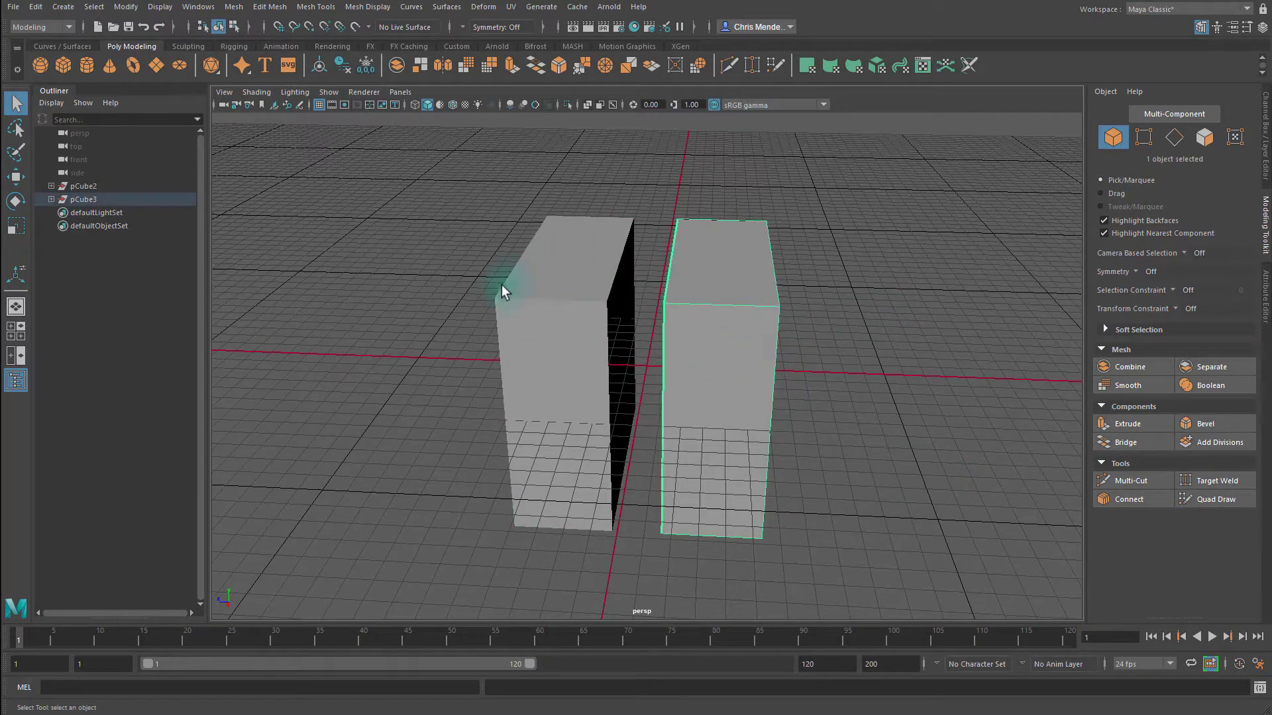
left_click(570, 250, "shift")
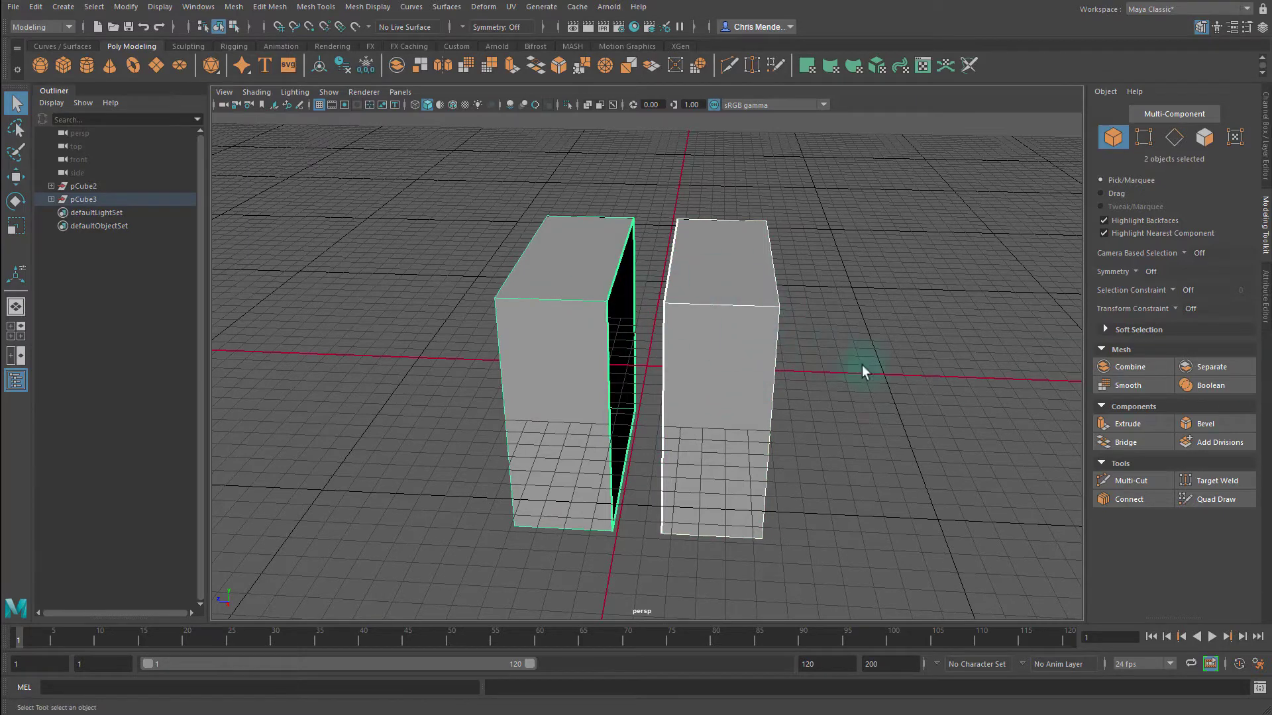
left_click(1140, 368)
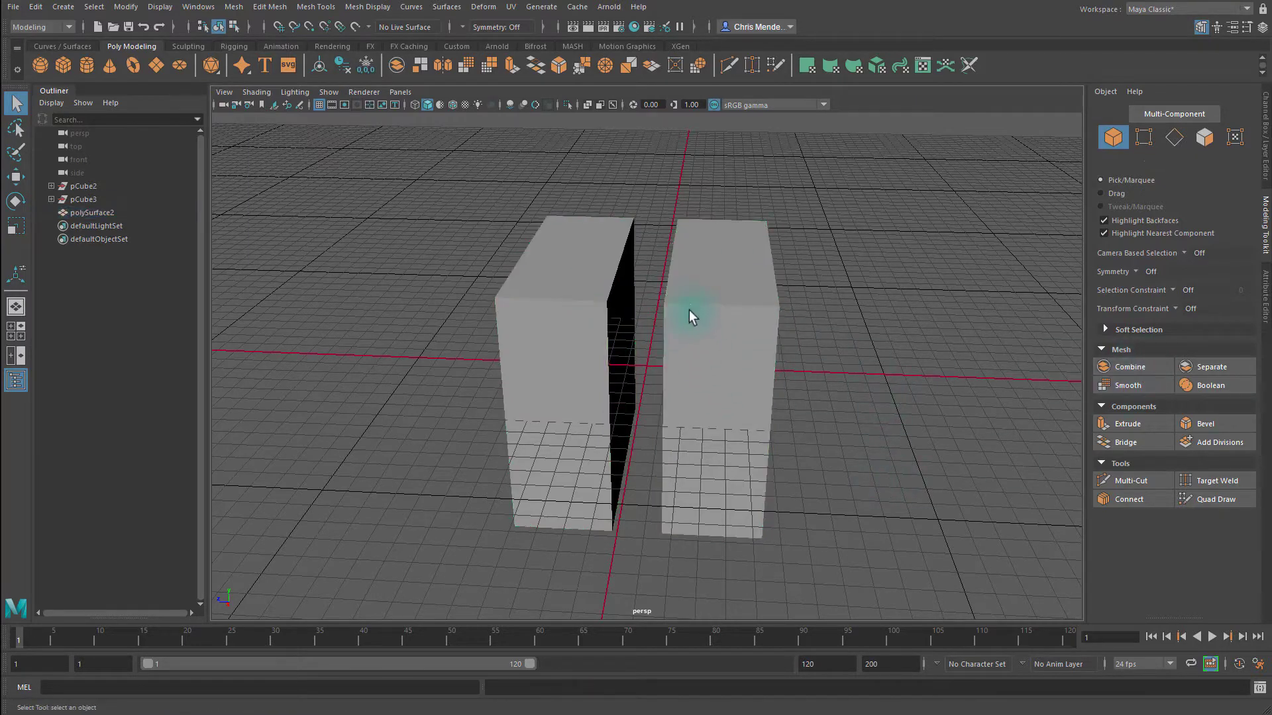
- Select the facing vertical edges at one end of the gap between the cube halves and bridge them
mouse_move(764, 373)
left_mouse_down("alt")
mouse_move(729, 372)
mouse_move(732, 406)
mouse_move(745, 375)
mouse_move(698, 346)
mouse_move(732, 372)
mouse_move(809, 360)
mouse_move(716, 369)
mouse_move(733, 384)
mouse_move(718, 411)
mouse_move(755, 414)
mouse_move(758, 393)
left_mouse_up("alt")
right_click_drag(761, 311, 765, 288)
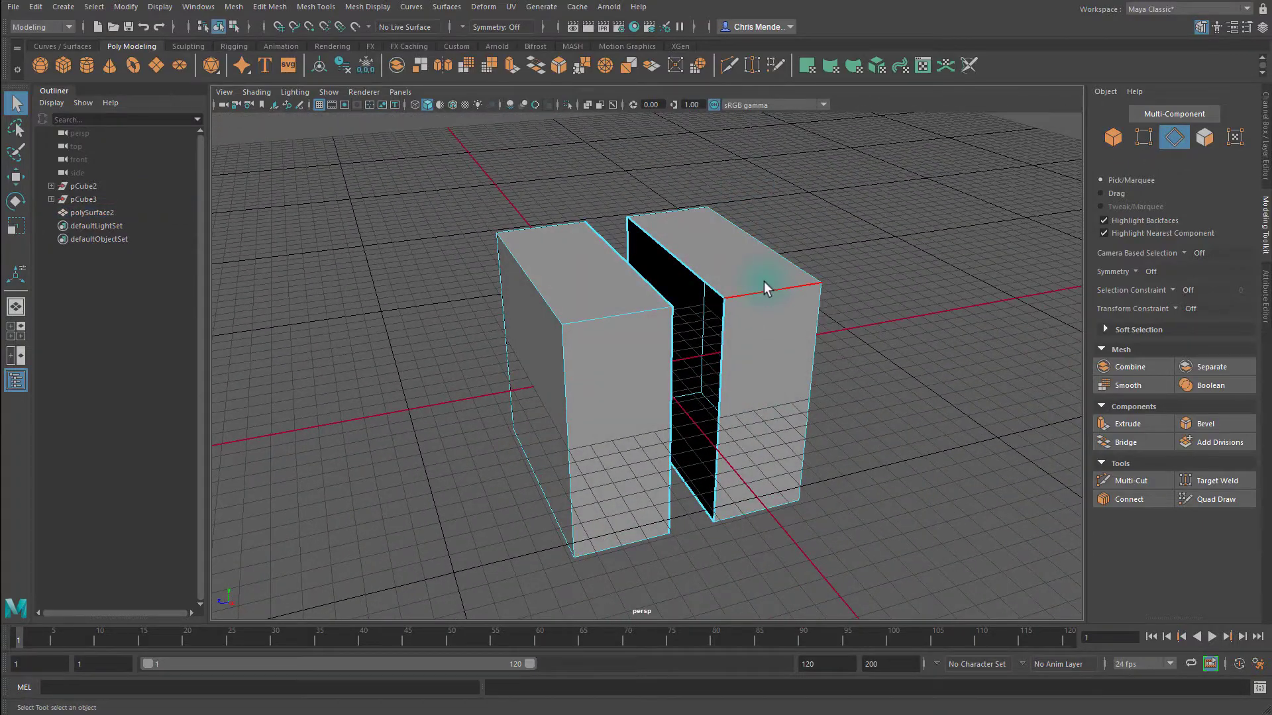
left_click(733, 357)
left_click_drag(752, 449, 772, 407, "alt")
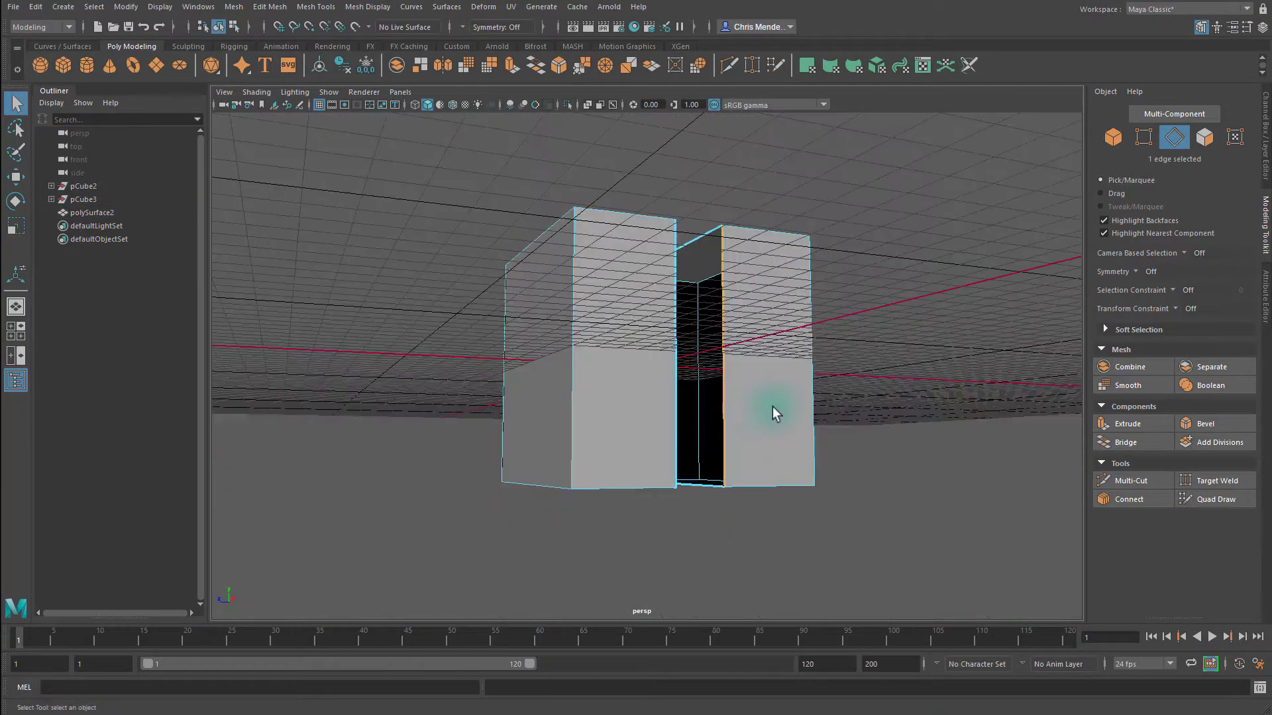
left_click(674, 264, "shift")
left_click_drag(959, 321, 960, 340, "alt")
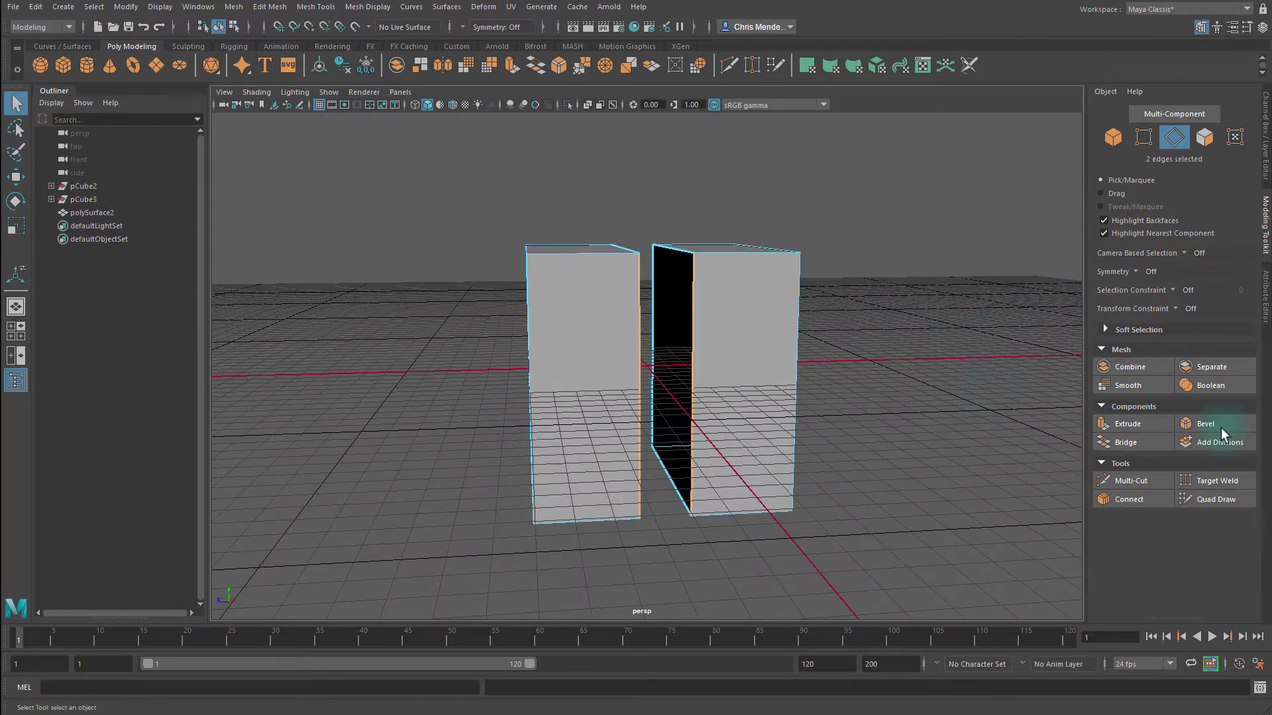
left_click(1124, 443)
left_click_drag(897, 390, 866, 411, "alt")
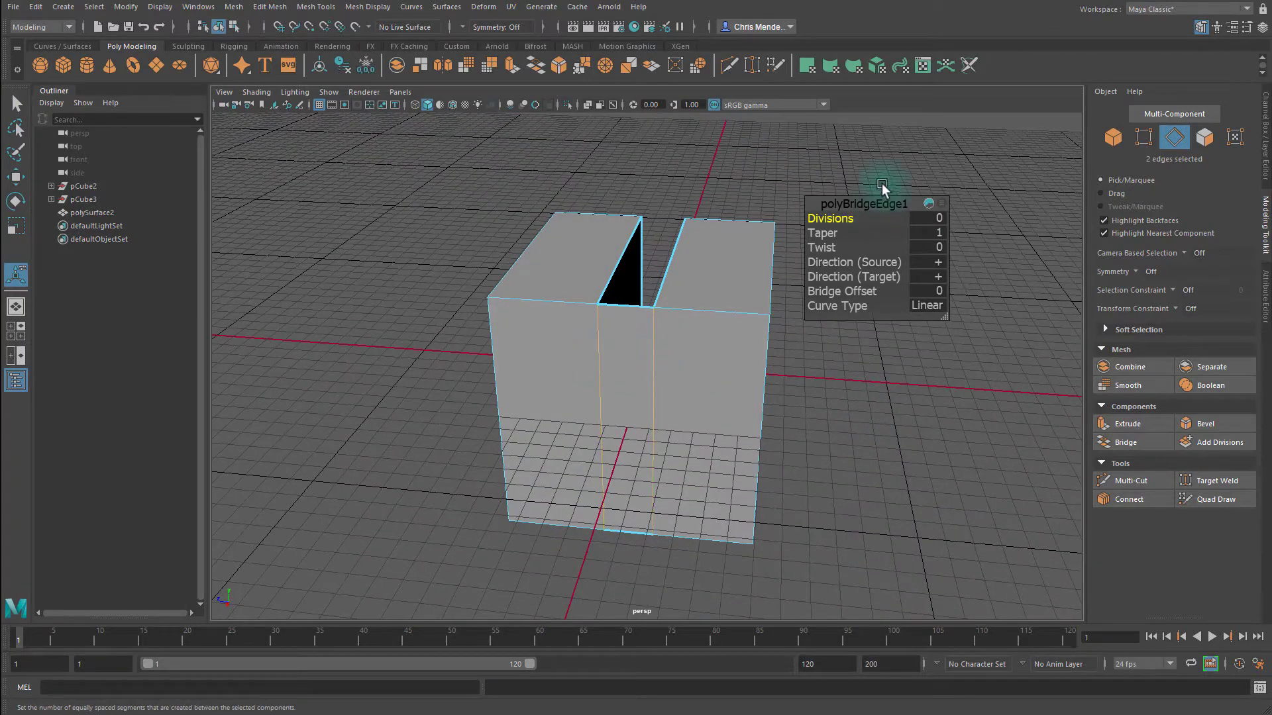
left_click_drag(832, 204, 857, 208)
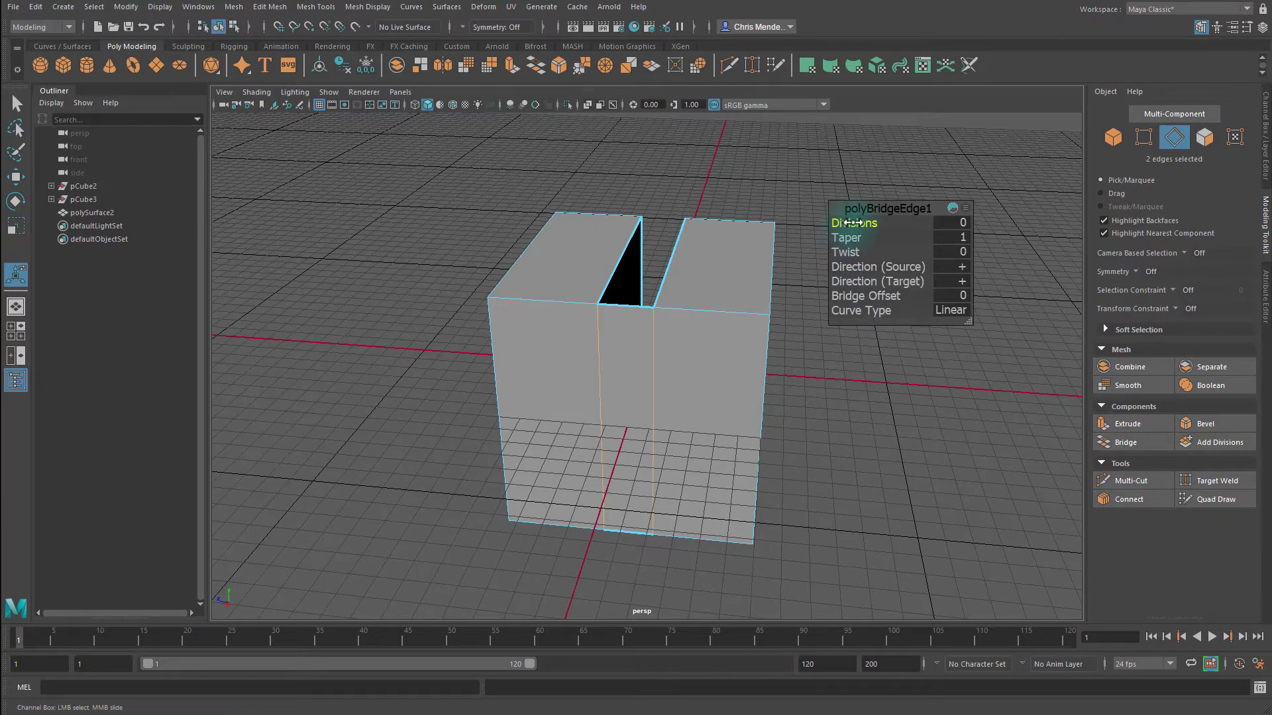
left_click_drag(857, 221, 831, 223)
- Select the six remaining open edges around the gap, three on each half of the cube
left_click_drag(809, 341, 817, 440, "alt")
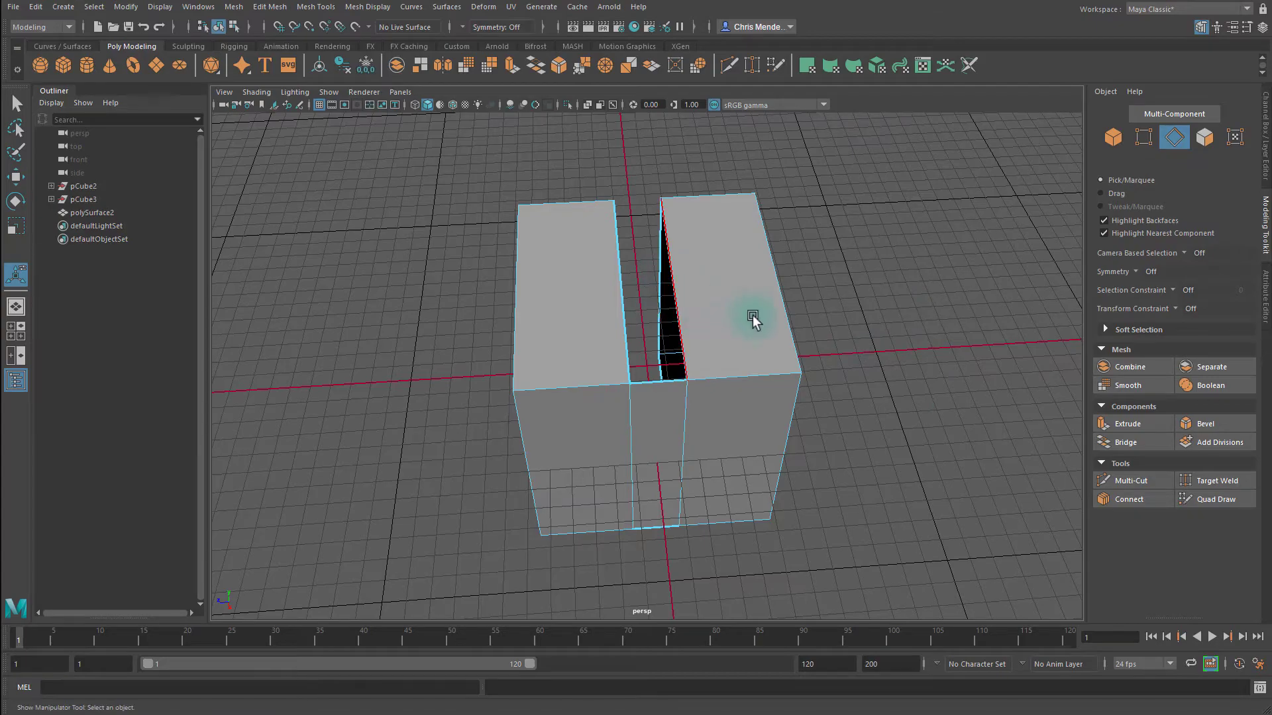
left_click_drag(755, 315, 618, 459, "alt")
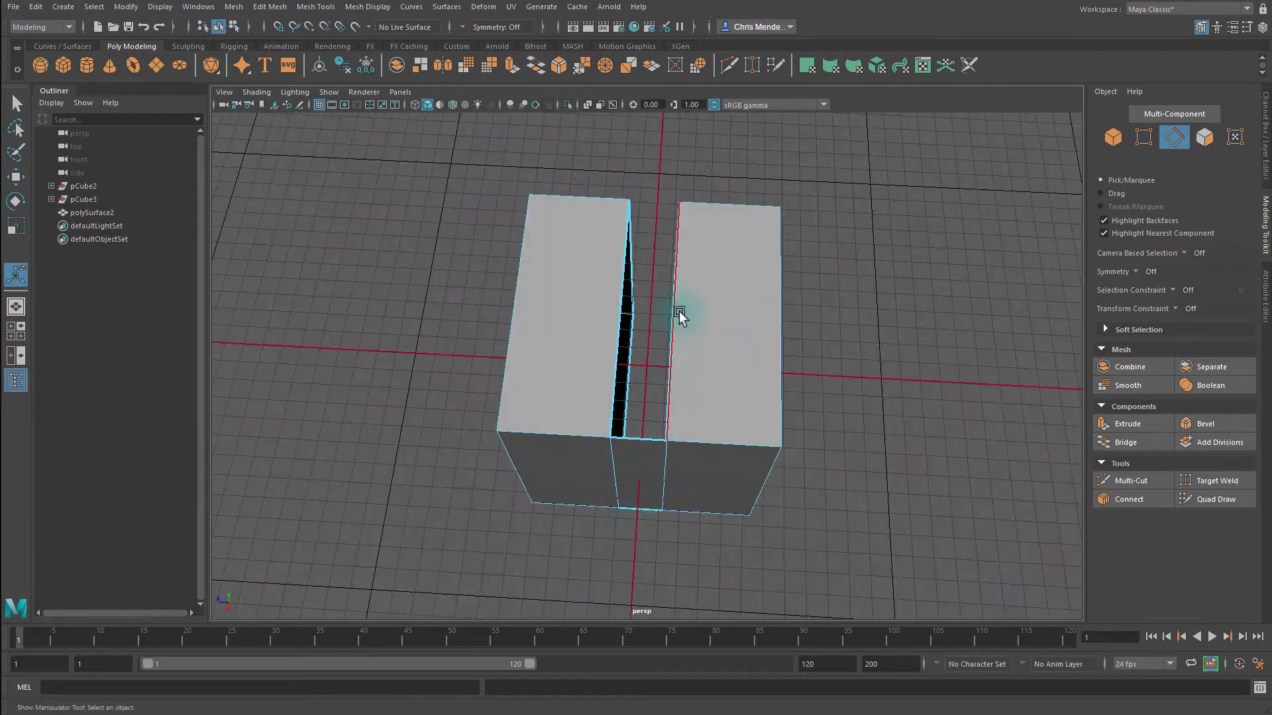
left_click(670, 341)
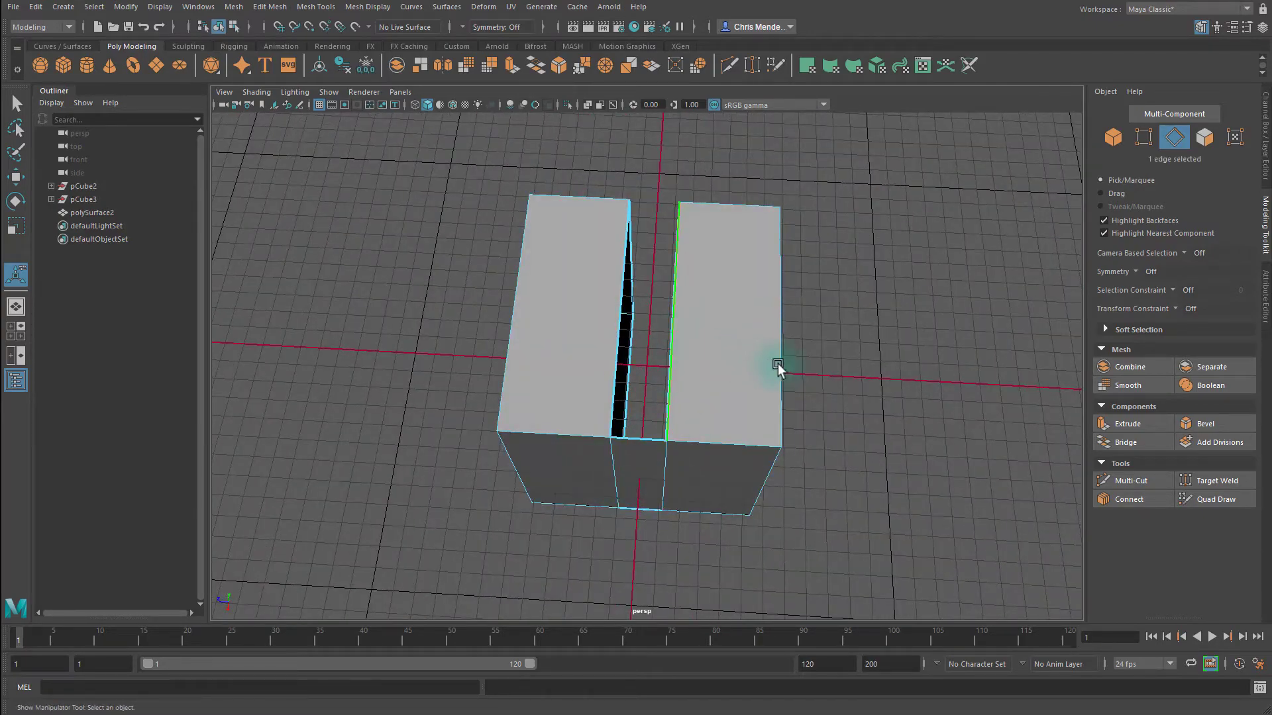
left_click_drag(772, 364, 642, 196, "alt")
left_click(647, 388, "shift")
left_click_drag(1047, 397, 892, 530, "alt")
left_click(692, 282, "shift")
left_click(715, 348, "shift")
left_click_drag(798, 464, 761, 271, "alt")
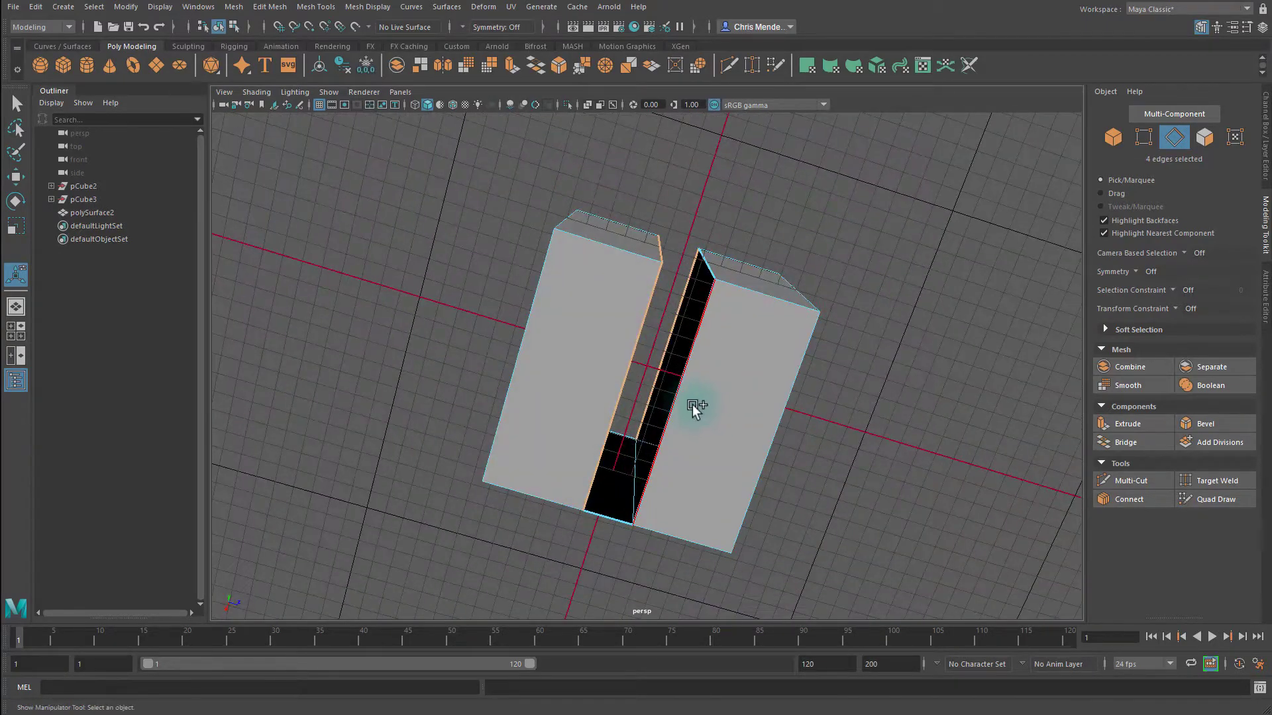
left_click(693, 404, "shift")
left_click_drag(735, 356, 844, 417, "alt")
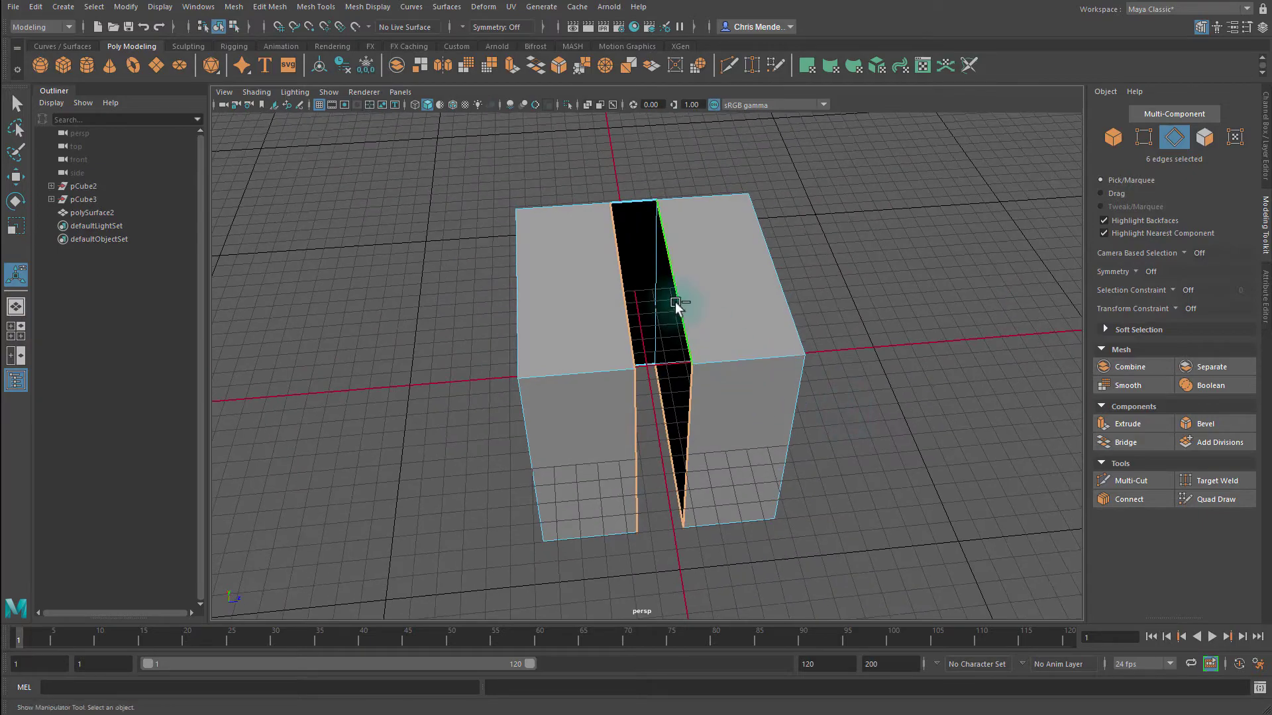
- Deselect one upper edge of the gap and try to bridge the five edges still selected
left_click(674, 298, "ctrl")
left_click_drag(939, 415, 780, 446, "alt")
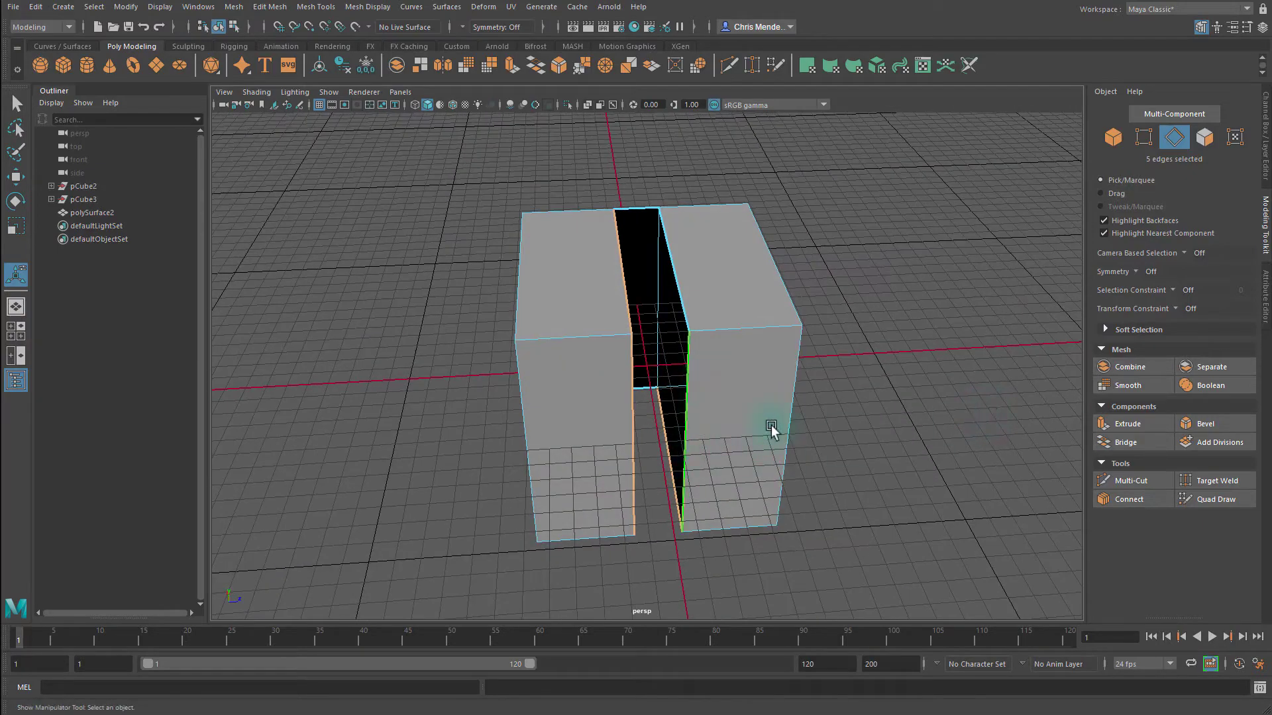
left_click_drag(913, 413, 864, 414, "alt")
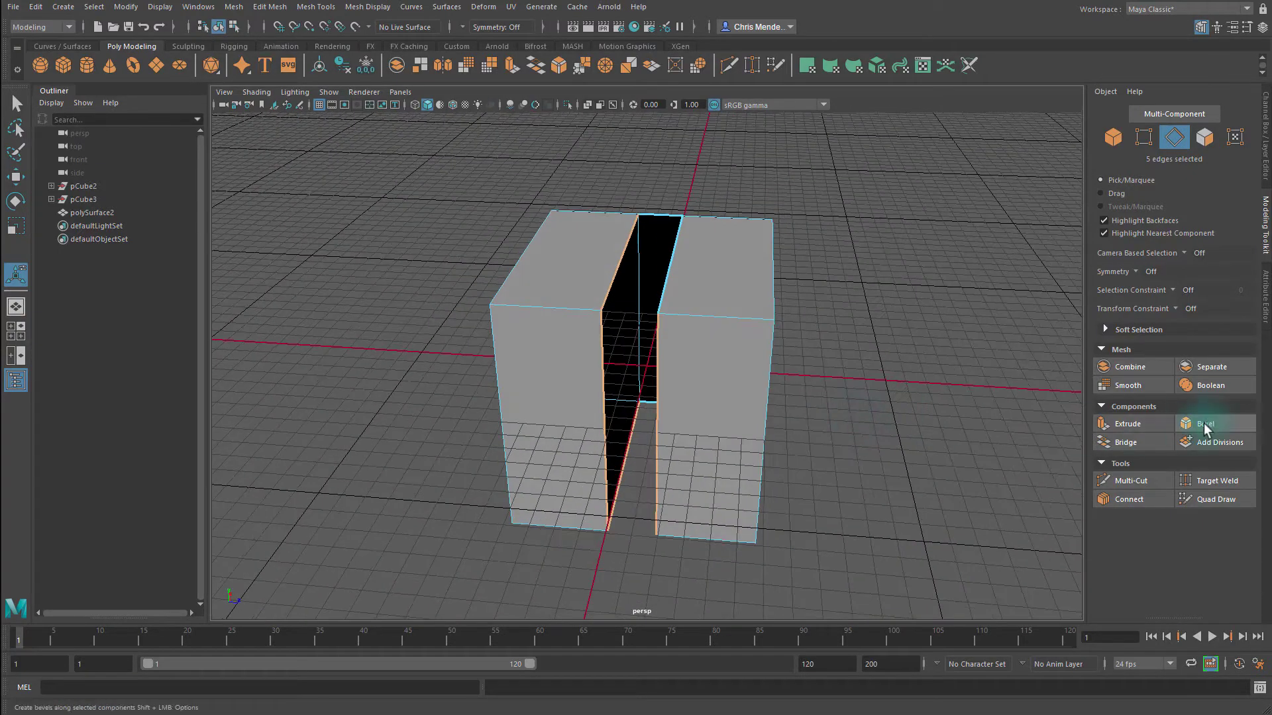
left_click(1143, 445)
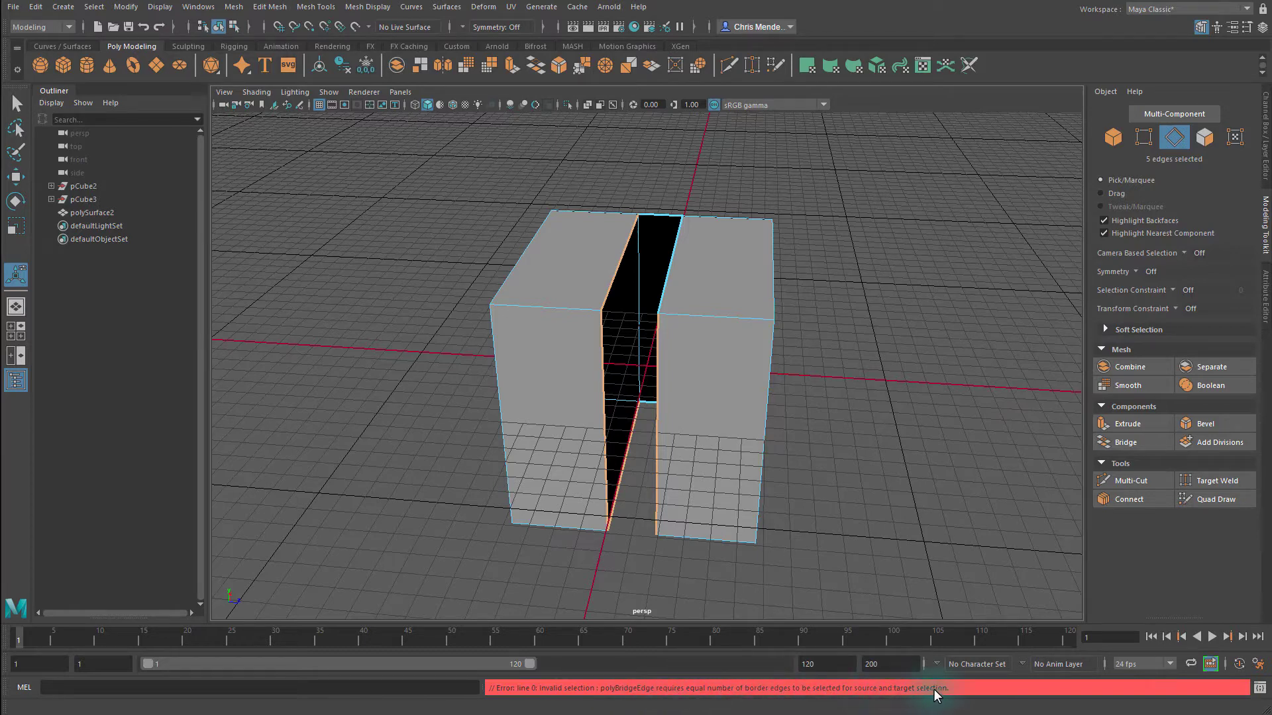
- Add the deselected upper edge back to the selection and bridge all six edges to close the gap
left_click_drag(840, 451, 944, 447, "alt")
left_click(708, 317, "shift")
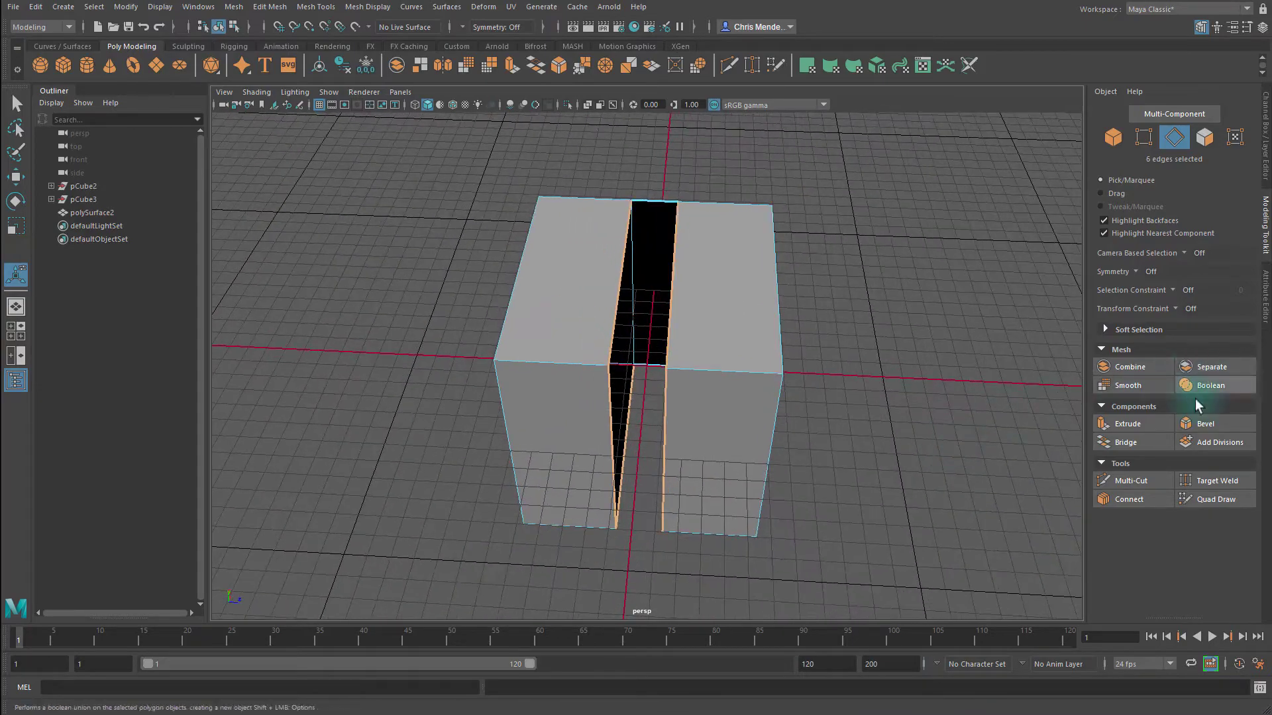
left_click(1151, 443)
left_click_drag(846, 454, 1119, 457, "alt")
- Delete the bridged cube in object mode and create a polygon cylinder
right_click_drag(716, 420, 783, 272)
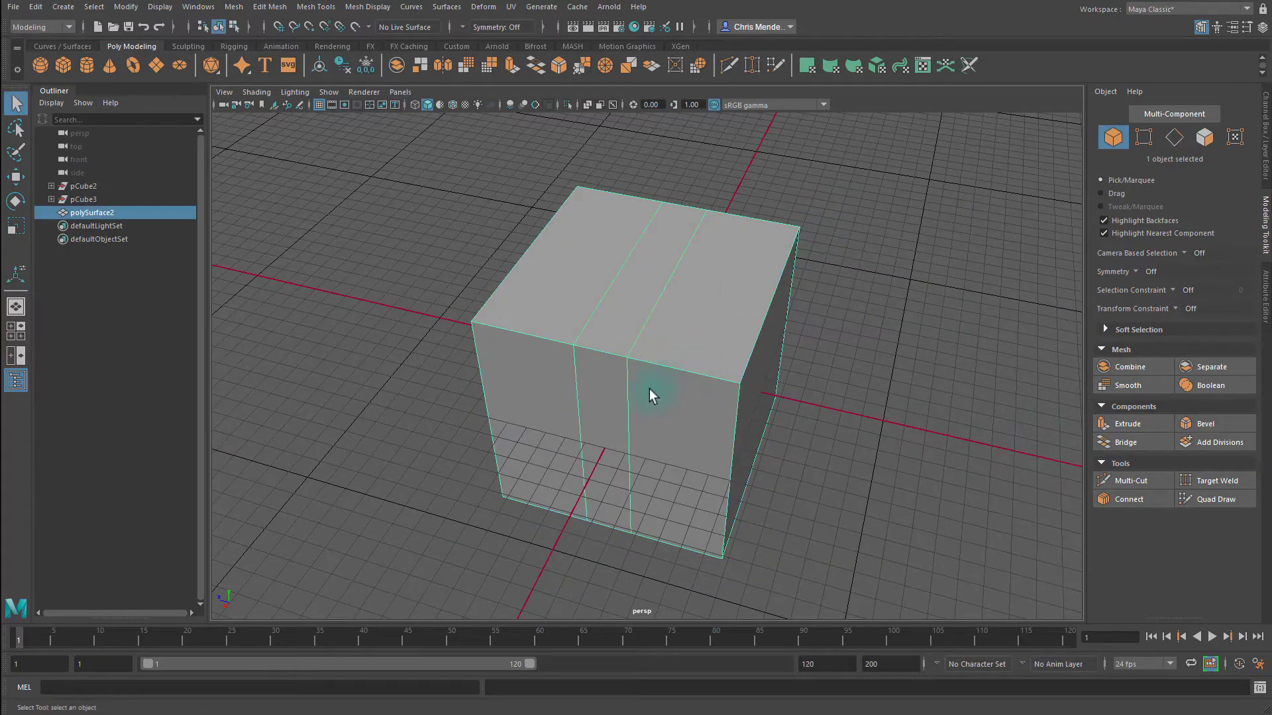
key("Delete")
left_click(87, 64)
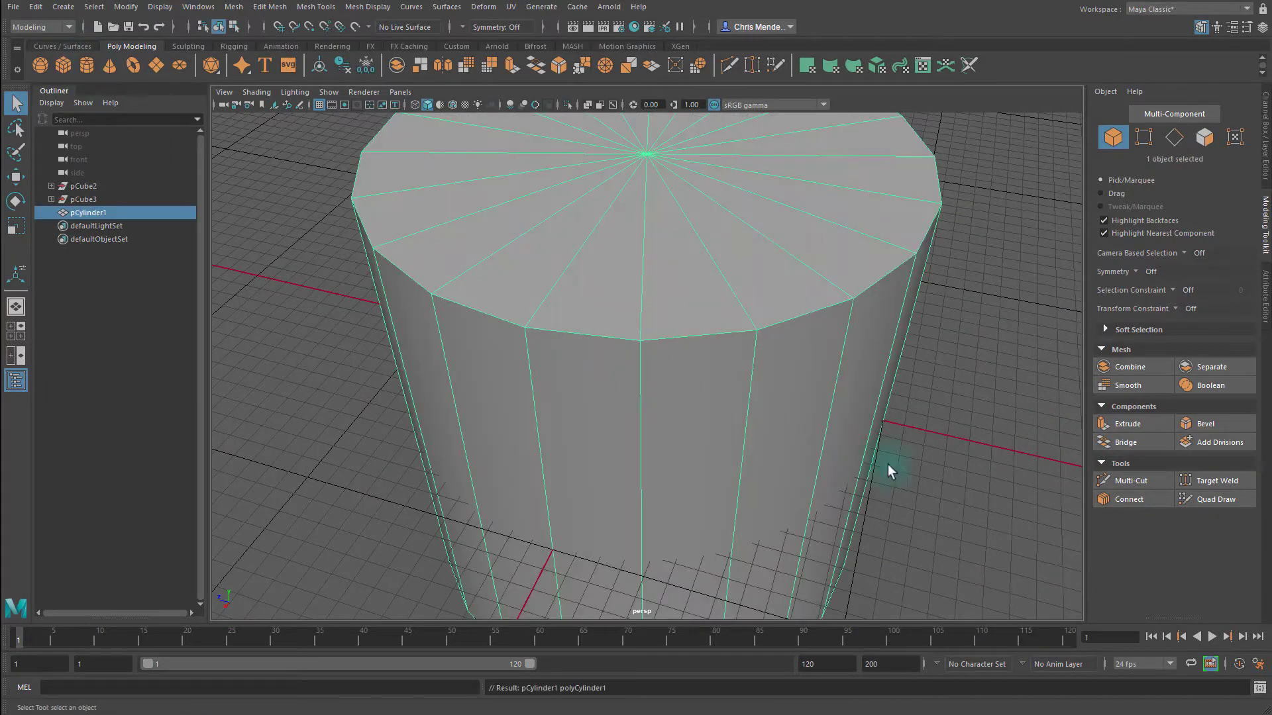
- Select three adjacent side faces of the cylinder and delete them
left_click_drag(709, 507, 696, 457, "alt")
right_click_drag(669, 245, 680, 424)
left_click_drag(768, 433, 861, 396, "alt")
right_click_drag(861, 395, 626, 408, "alt")
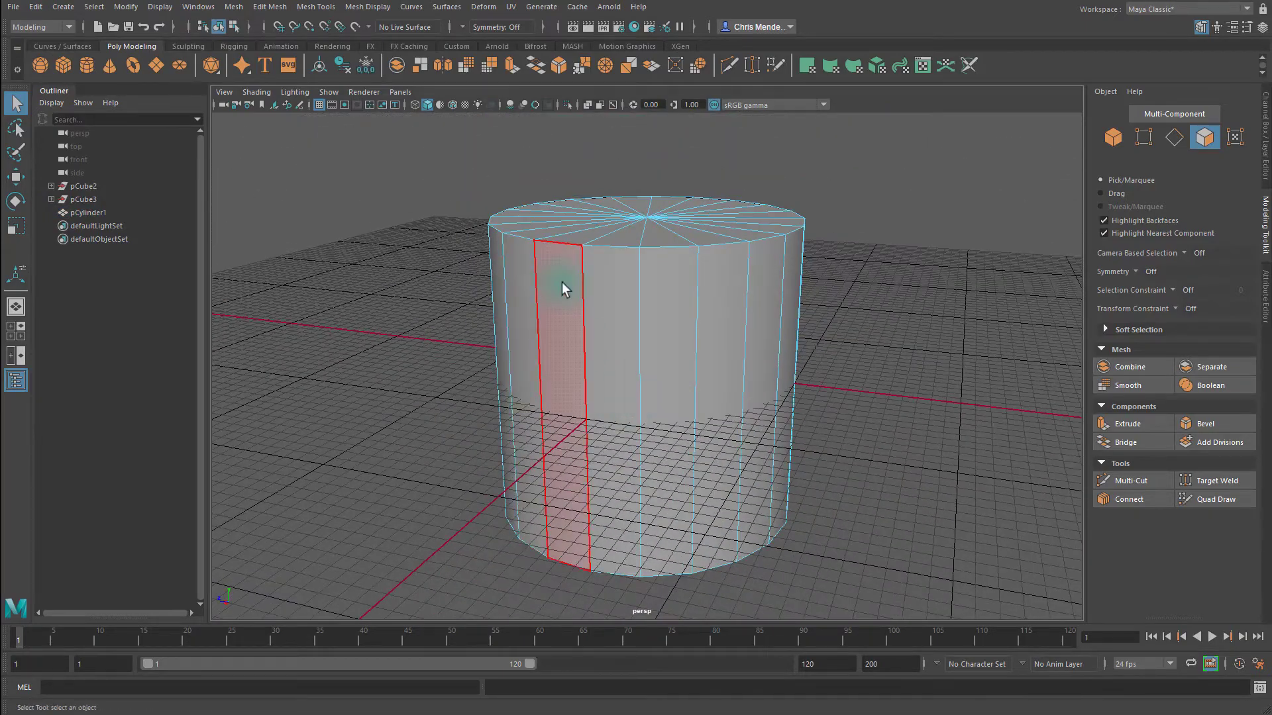
left_click(562, 282)
double_click(682, 288, "shift")
key("Delete")
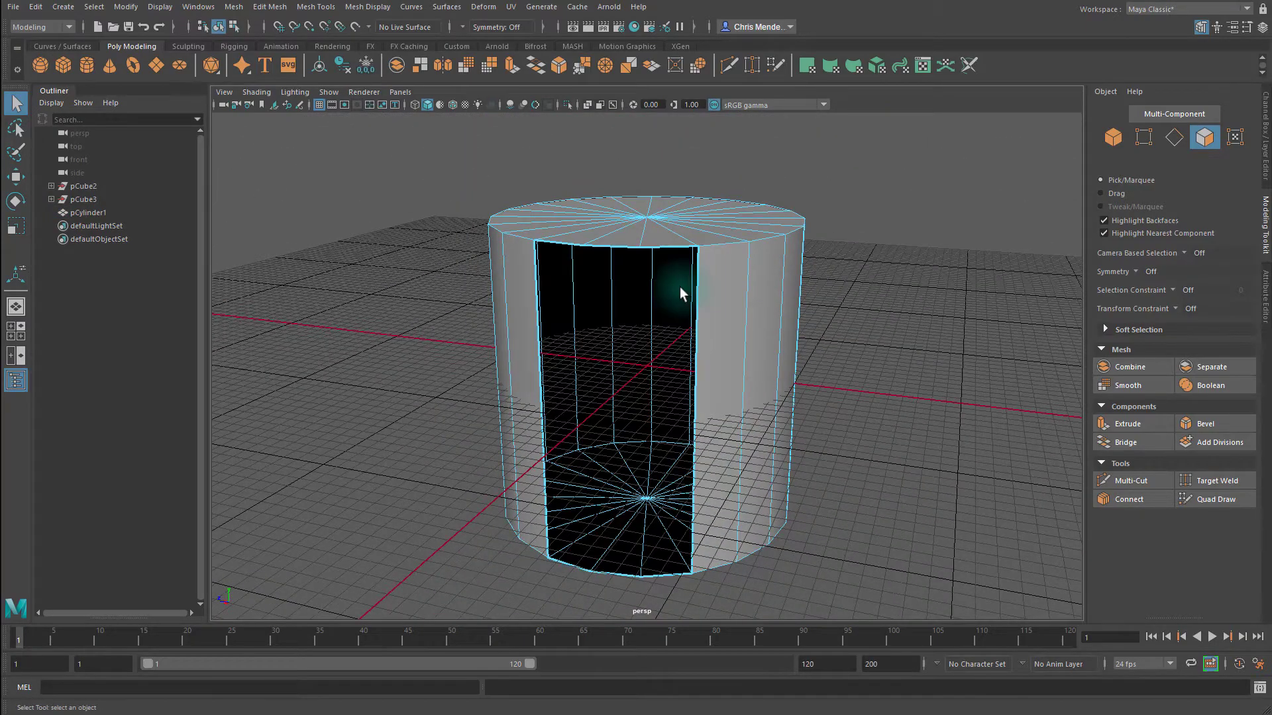
- Select the two vertical edges bordering the opening in the cylinder's side and bridge them
left_click_drag(679, 287, 713, 313, "alt")
right_click_drag(653, 296, 653, 247)
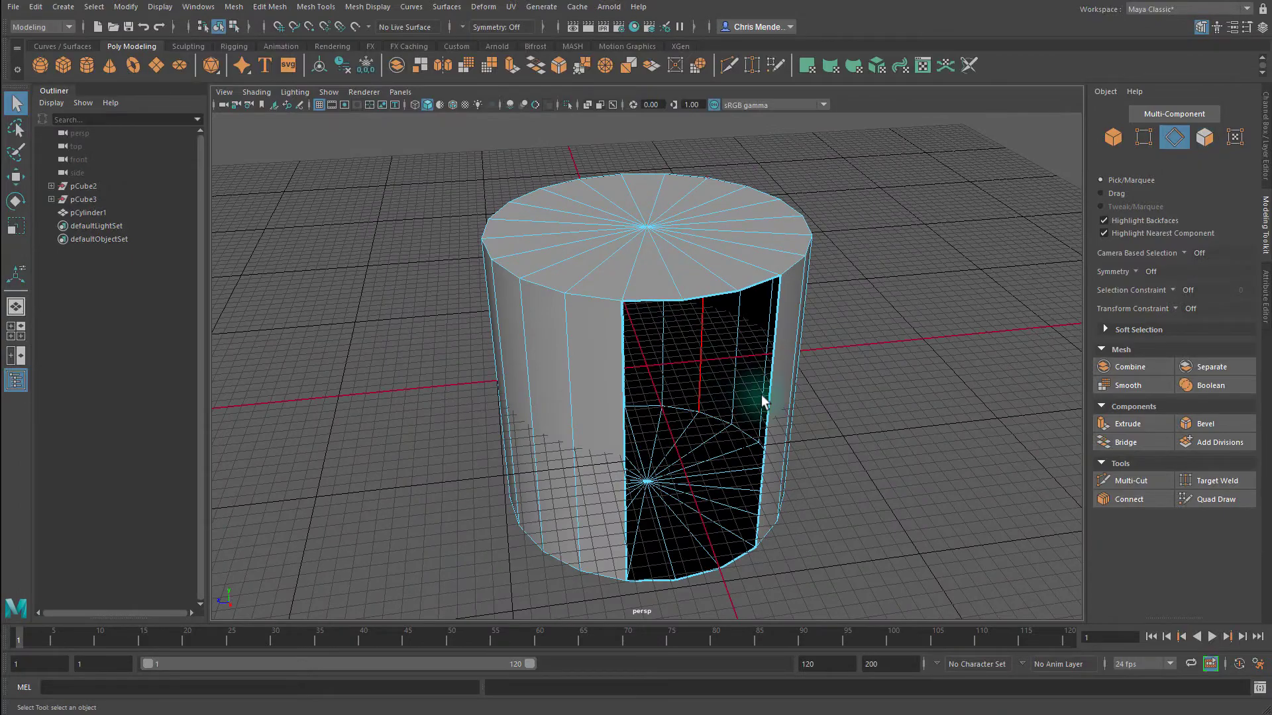
left_click_drag(761, 395, 786, 327, "alt")
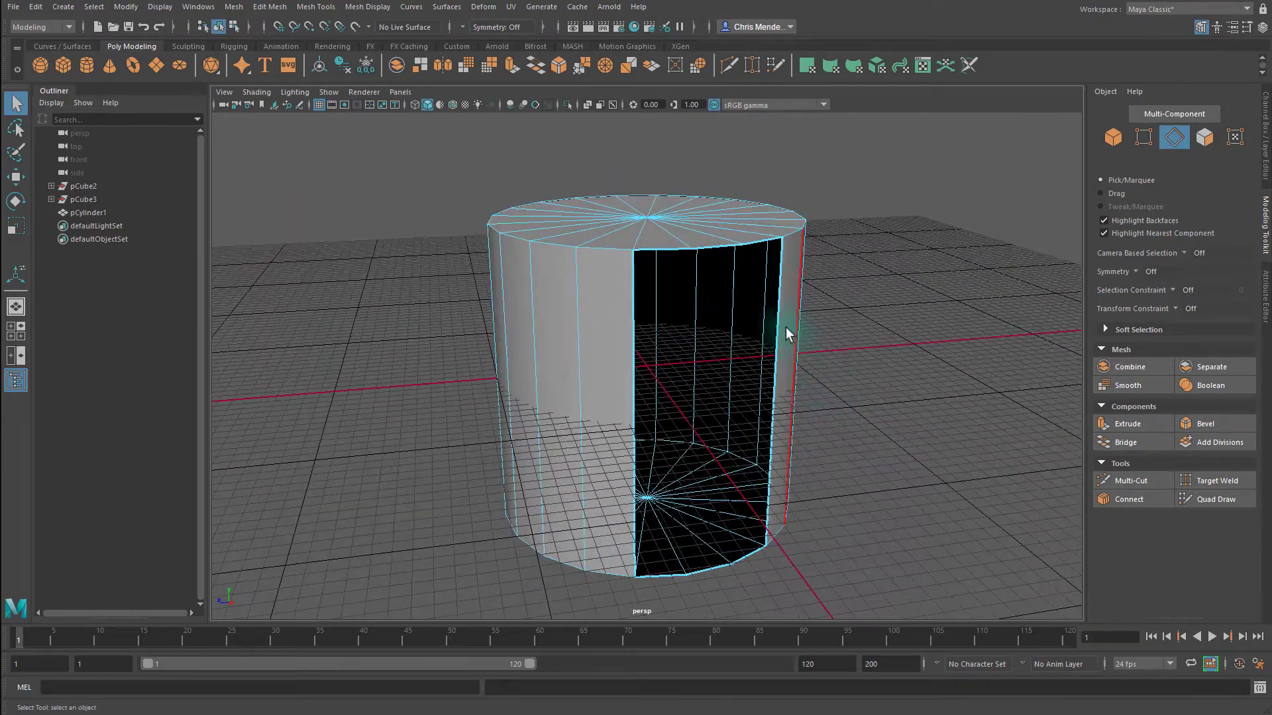
left_click(775, 330)
left_click(634, 320, "shift")
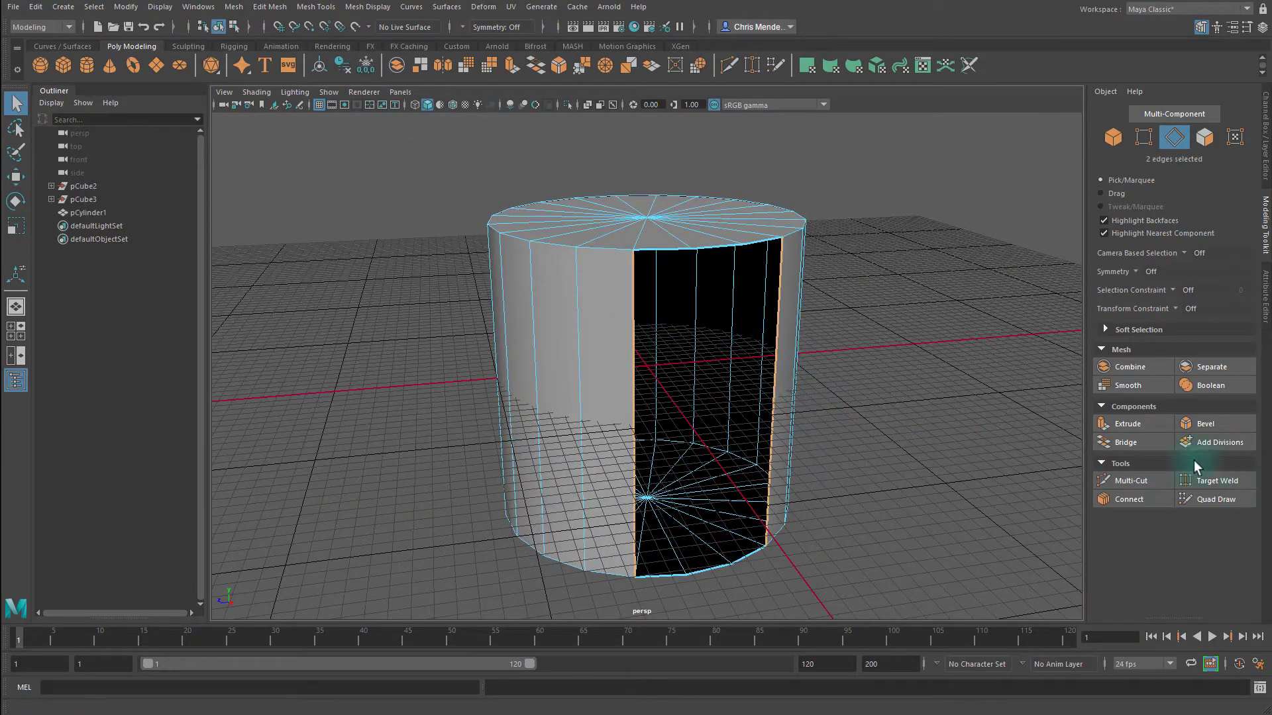
left_click(1132, 441)
left_click_drag(1033, 411, 968, 459, "alt")
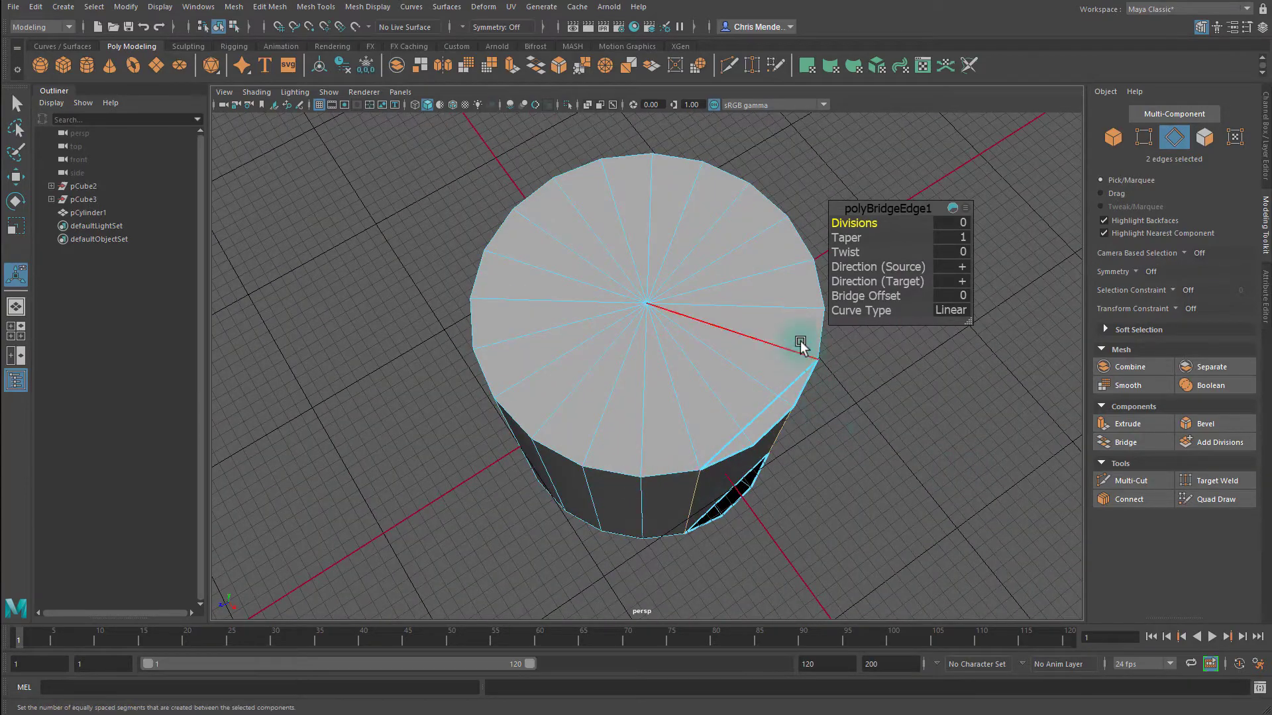
- Delete the single flat bridge face spanning the opening in the cylinder's side
left_click_drag(809, 519, 820, 454, "alt")
key("q")
left_click(725, 308)
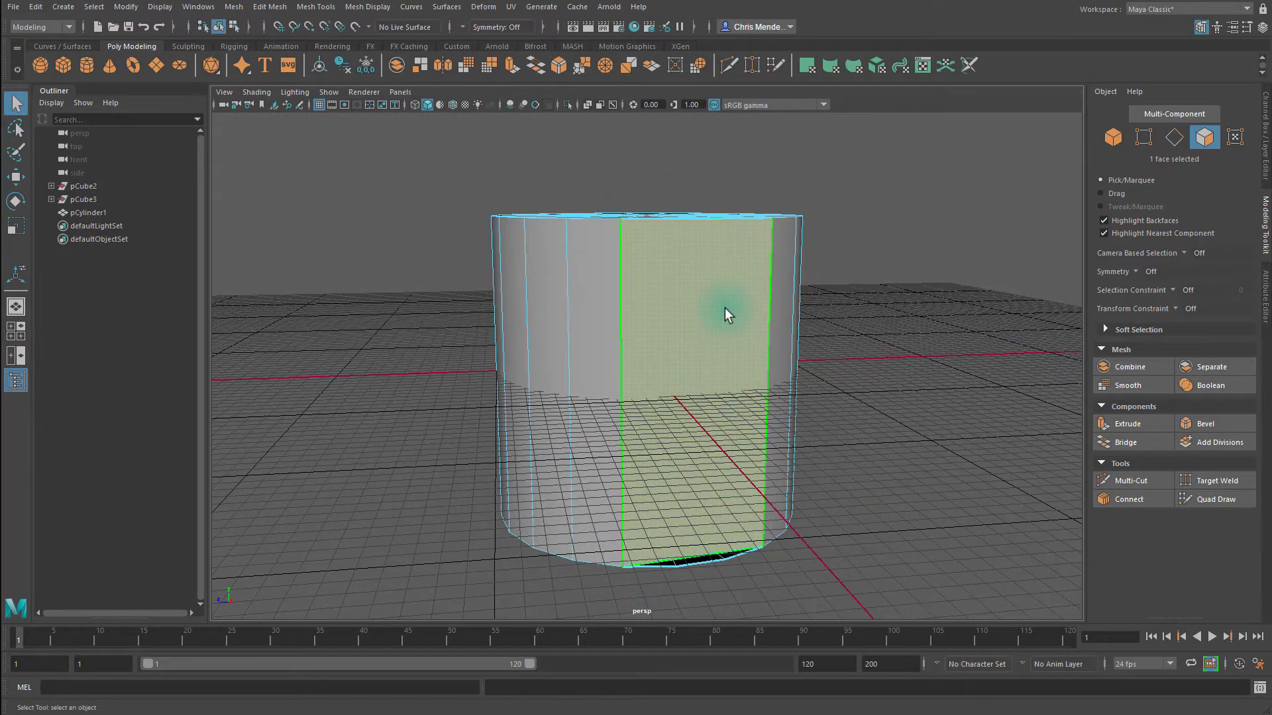
key("Delete")
- Select the three upper and three lower rim edges of the side opening and bridge them
left_click_drag(724, 313, 697, 402, "alt")
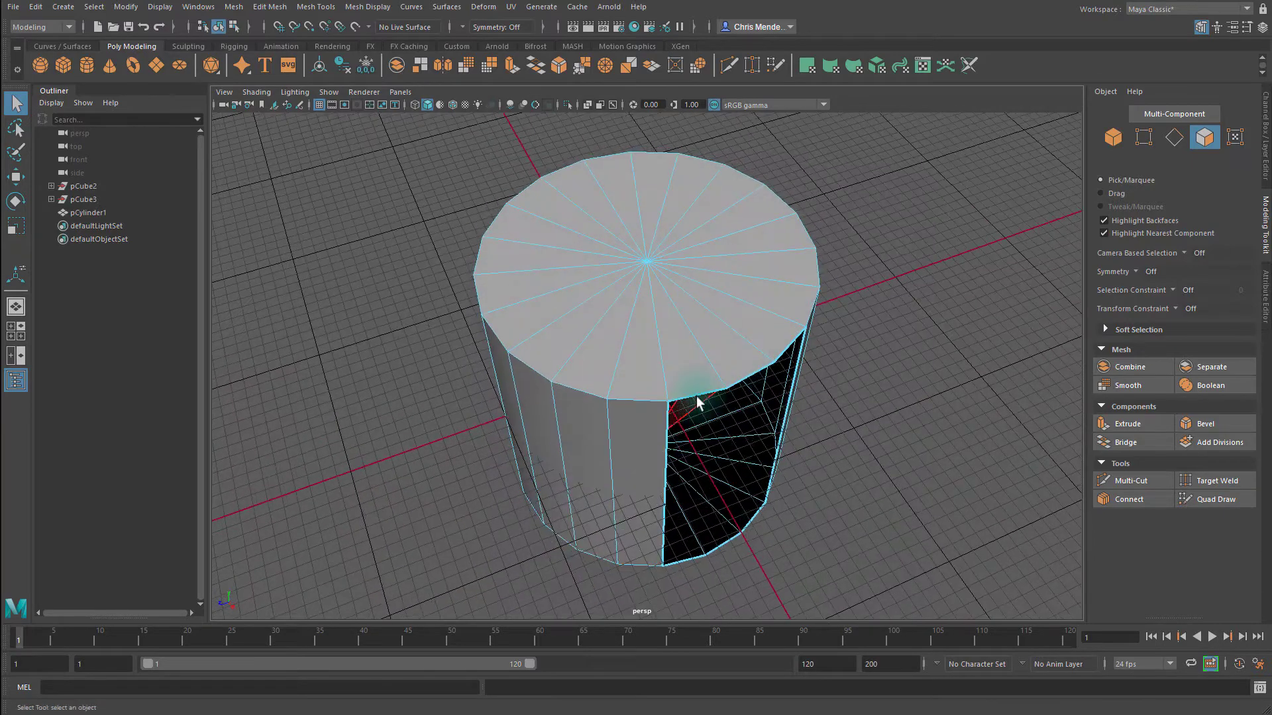
left_click(697, 398)
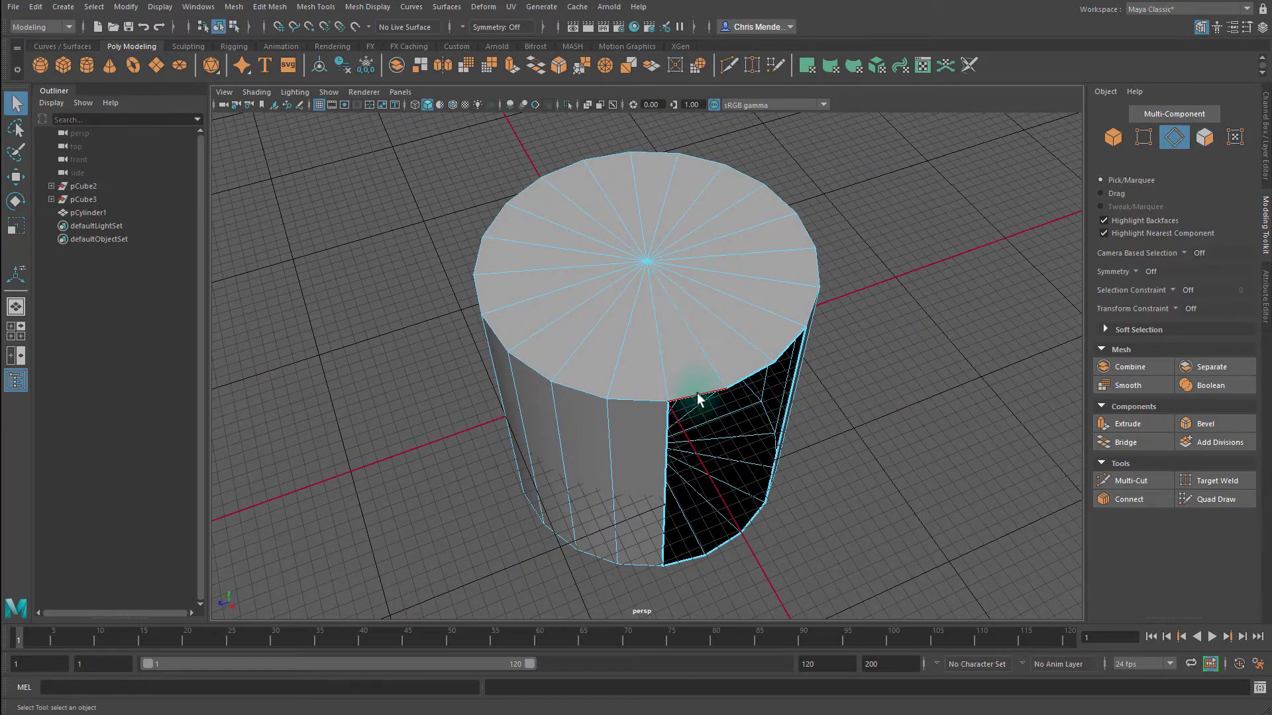
double_click(796, 336, "shift")
left_click_drag(760, 510, 750, 480, "alt")
left_click(688, 574, "shift")
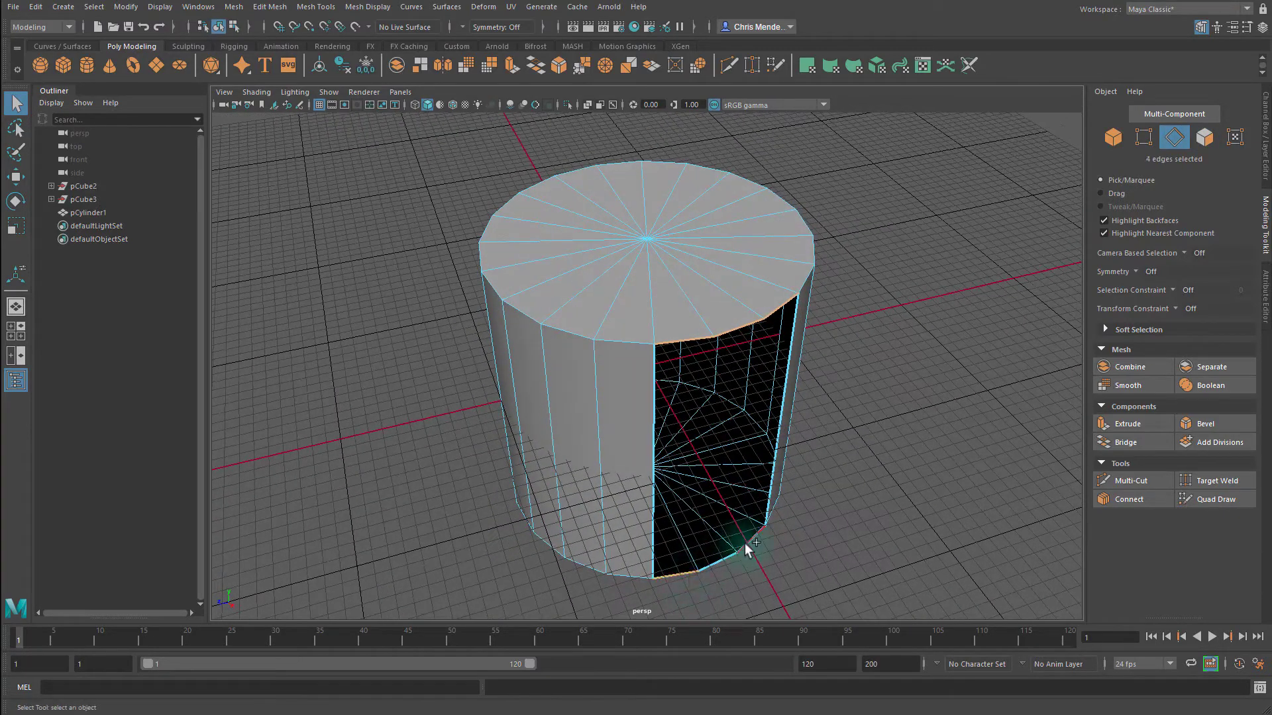
left_click(1144, 440)
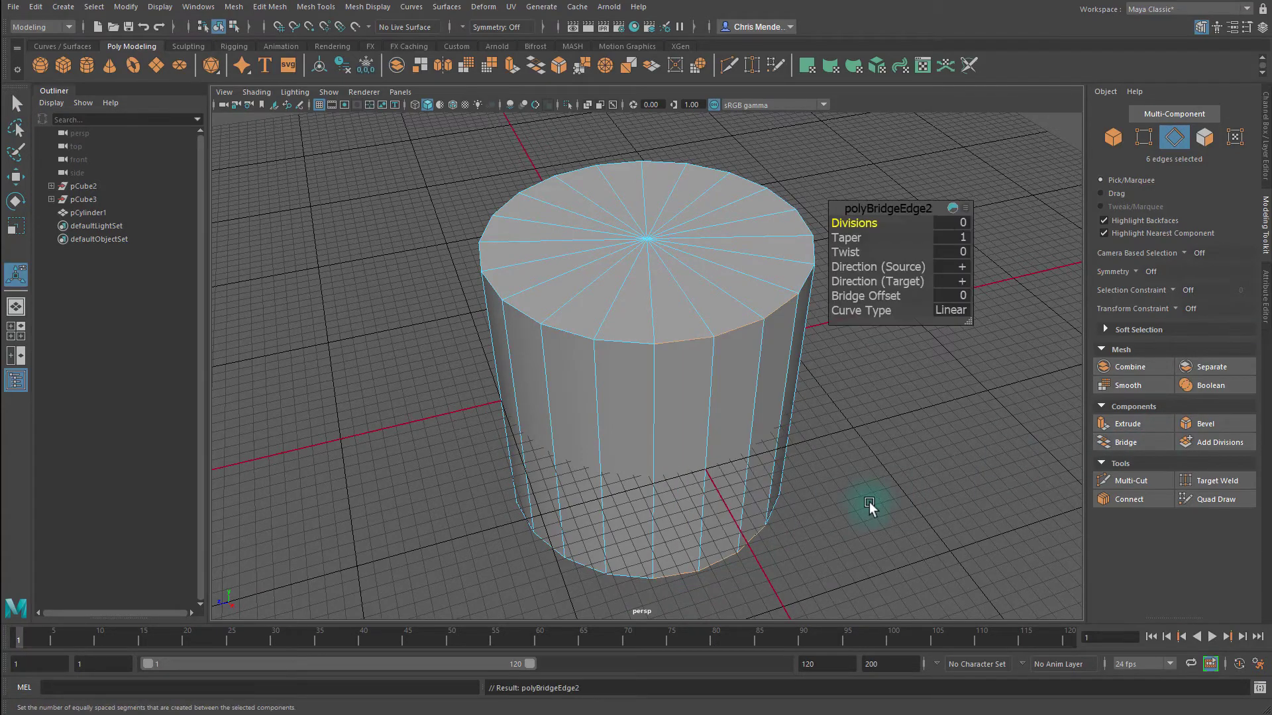
- Delete one triangular face from the cylinder's top cap
left_click_drag(869, 502, 724, 525, "alt")
key("F11")
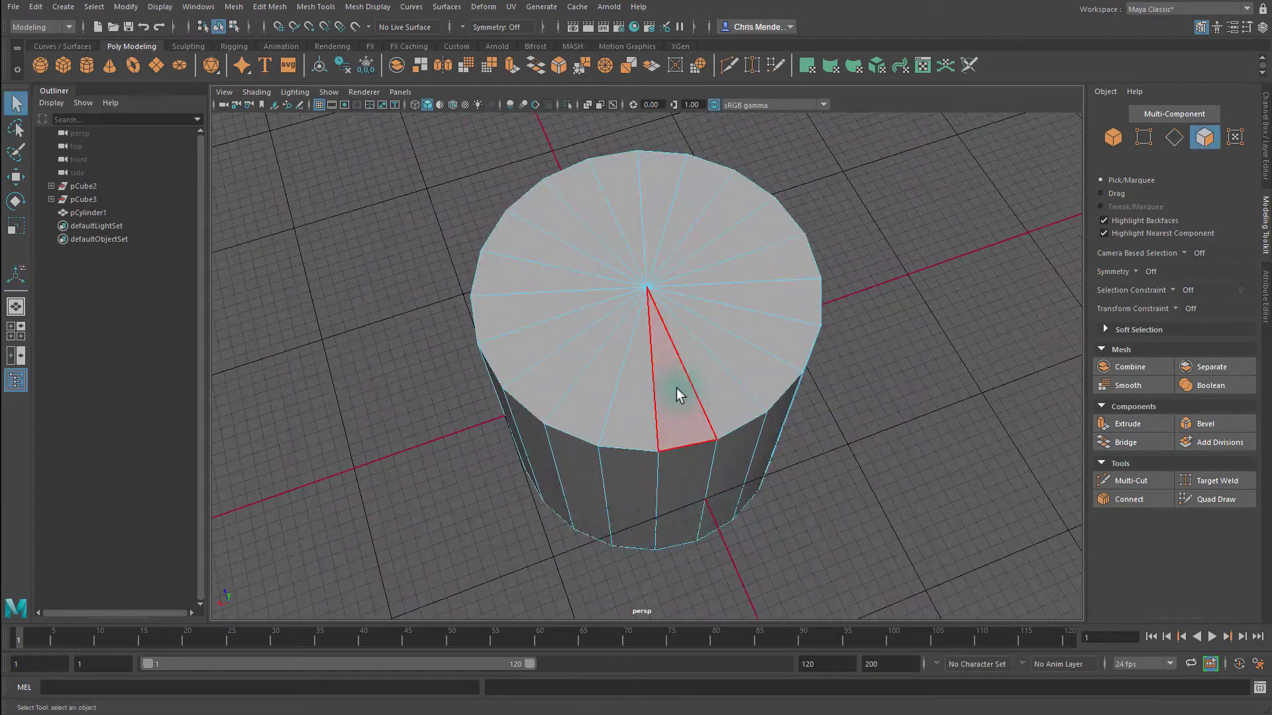
left_click(677, 388)
key("Delete")
- Select the two radial edges bordering the triangular hole in the top cap and try to bridge them
mouse_move(677, 388)
left_mouse_down("alt")
mouse_move(789, 352)
mouse_move(669, 364)
left_mouse_up("alt")
right_click_drag(631, 361, 706, 411, "alt")
left_click_drag(706, 410, 719, 425, "alt")
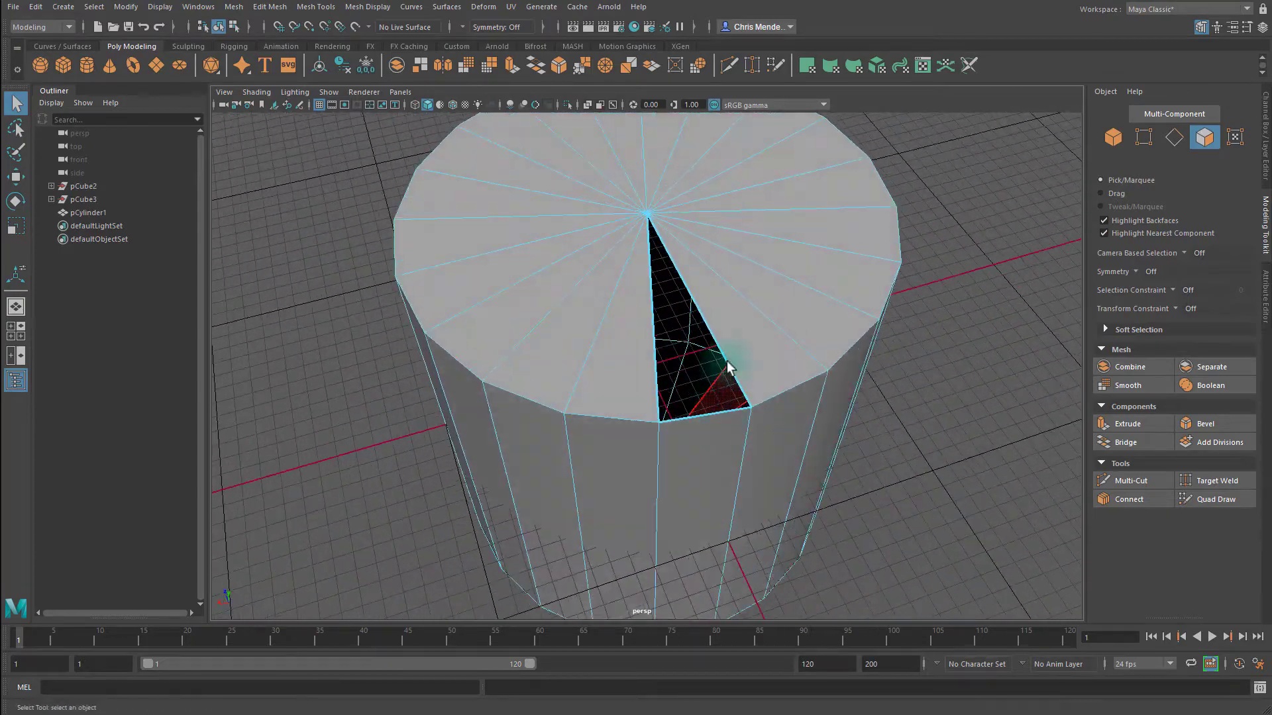
left_click(726, 354)
left_click(647, 344, "shift")
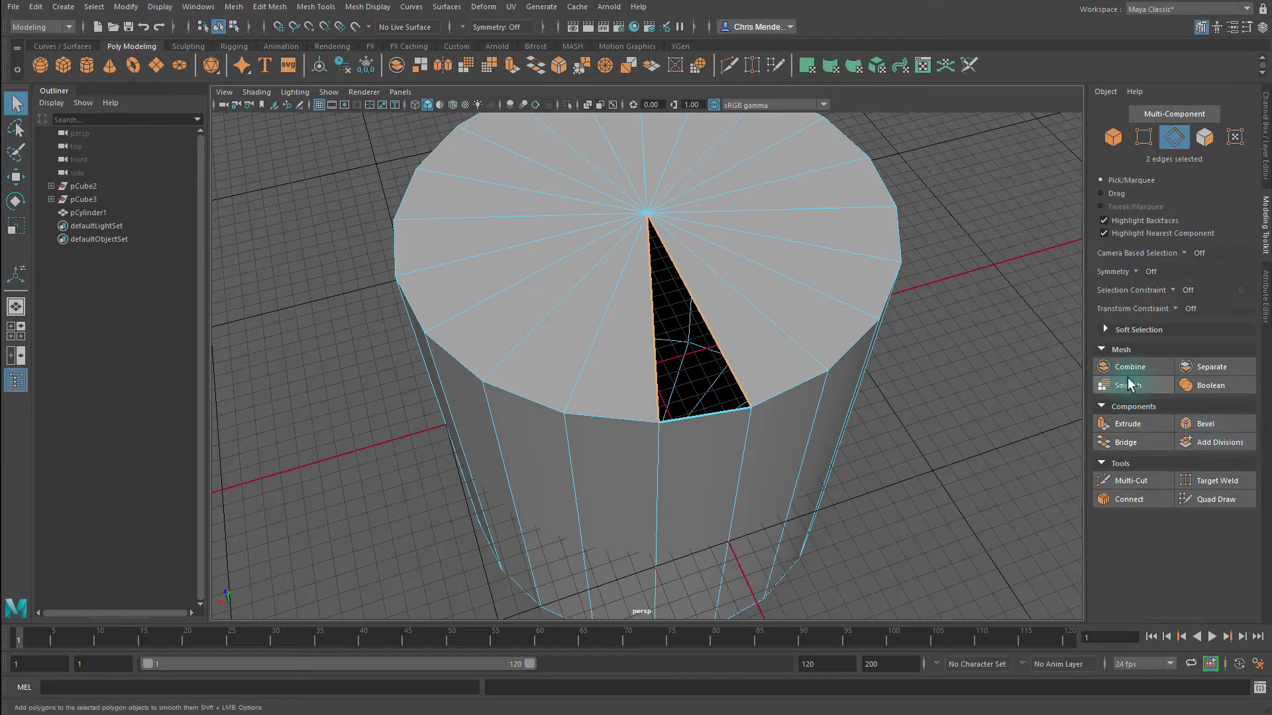
left_click(1120, 441)
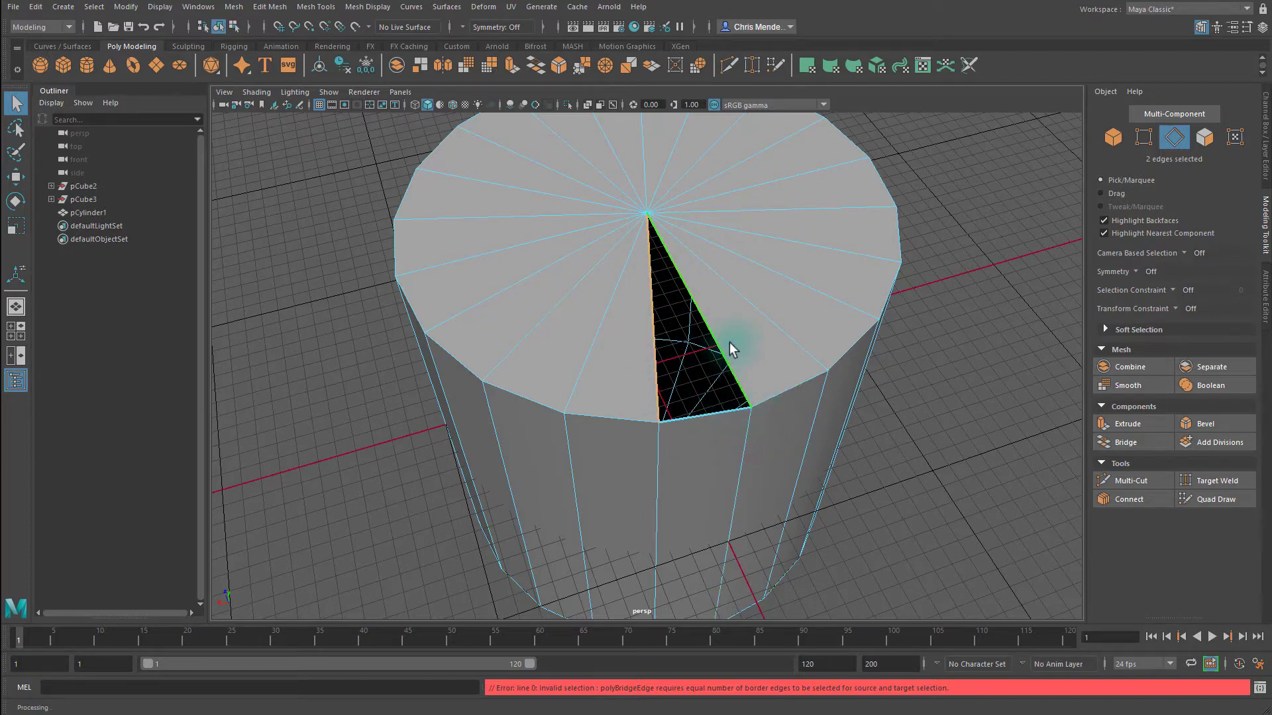
- Add the outer rim edge to the selection, bridge the three edges around the triangular hole, and return to object mode
left_click(743, 414, "shift")
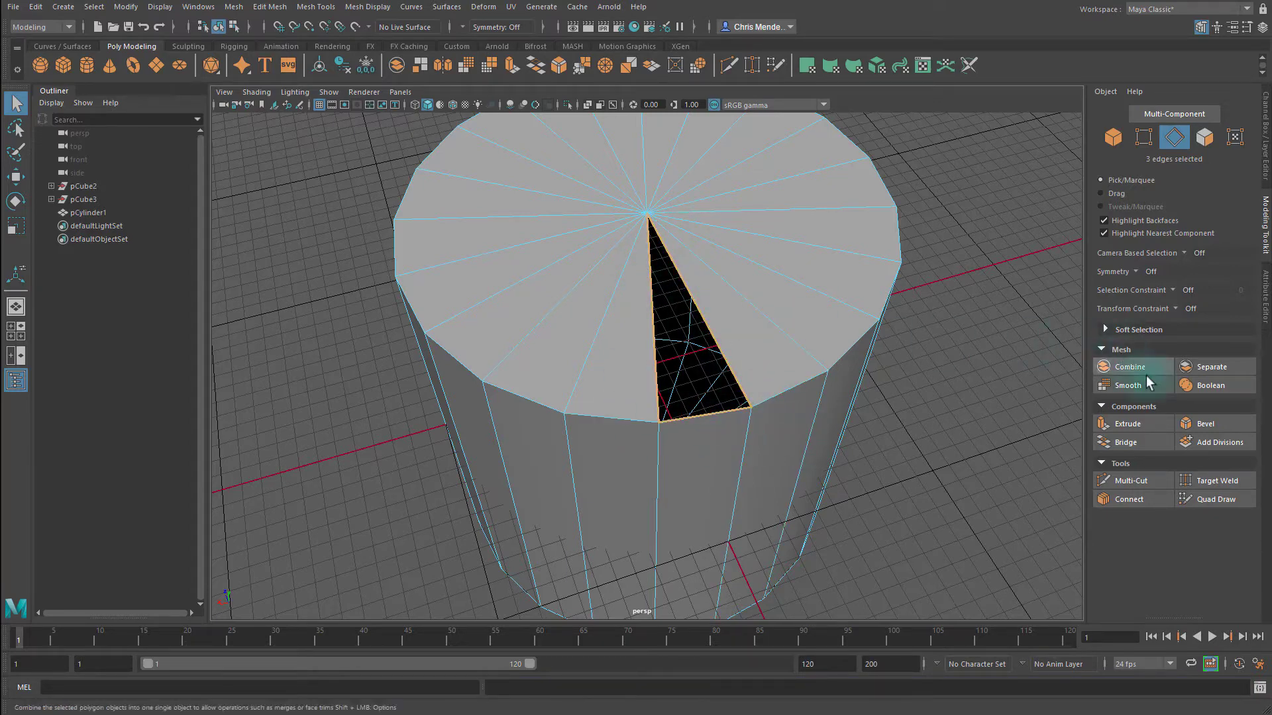
left_click(1120, 442)
left_click_drag(891, 469, 708, 321, "alt")
key("F8")
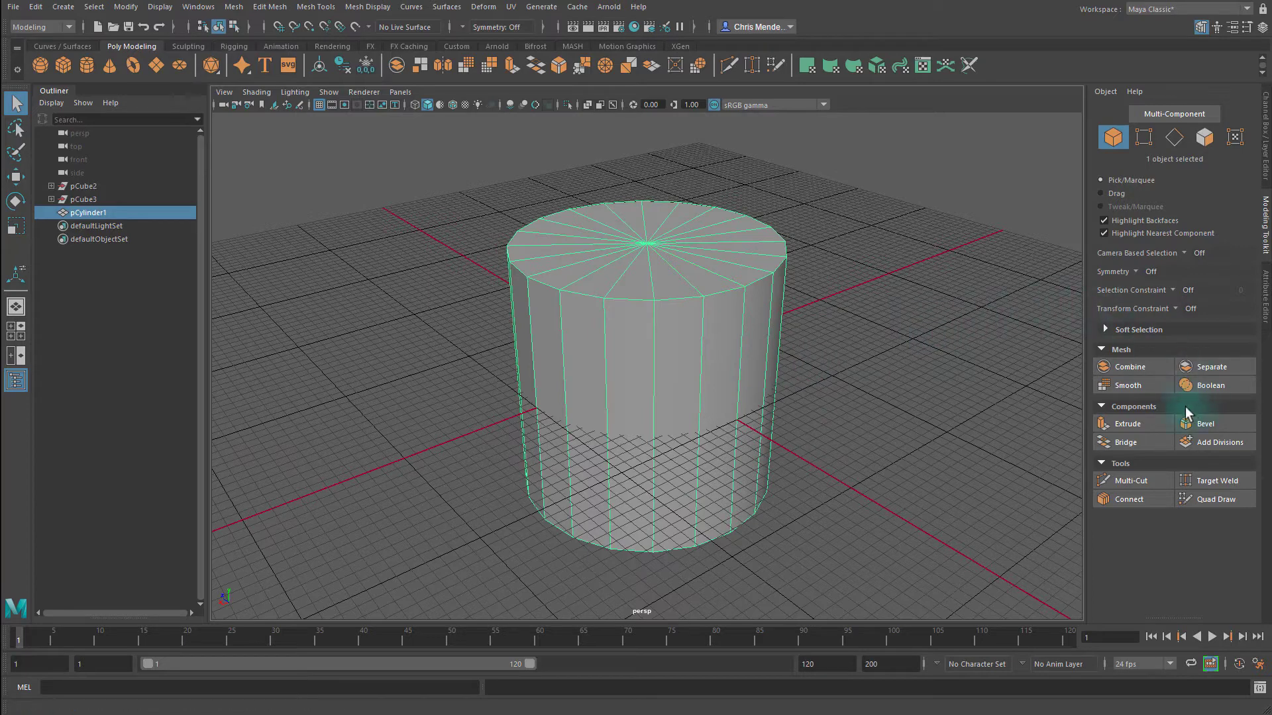
left_click(1232, 365)
left_click_drag(712, 410, 665, 355, "alt")
key("F10")
double_click(736, 371)
- Switch to vertex selection and use Target Weld, merging to target, to weld a front top-rim vertex onto its neighboring rim vertex
key("F9")
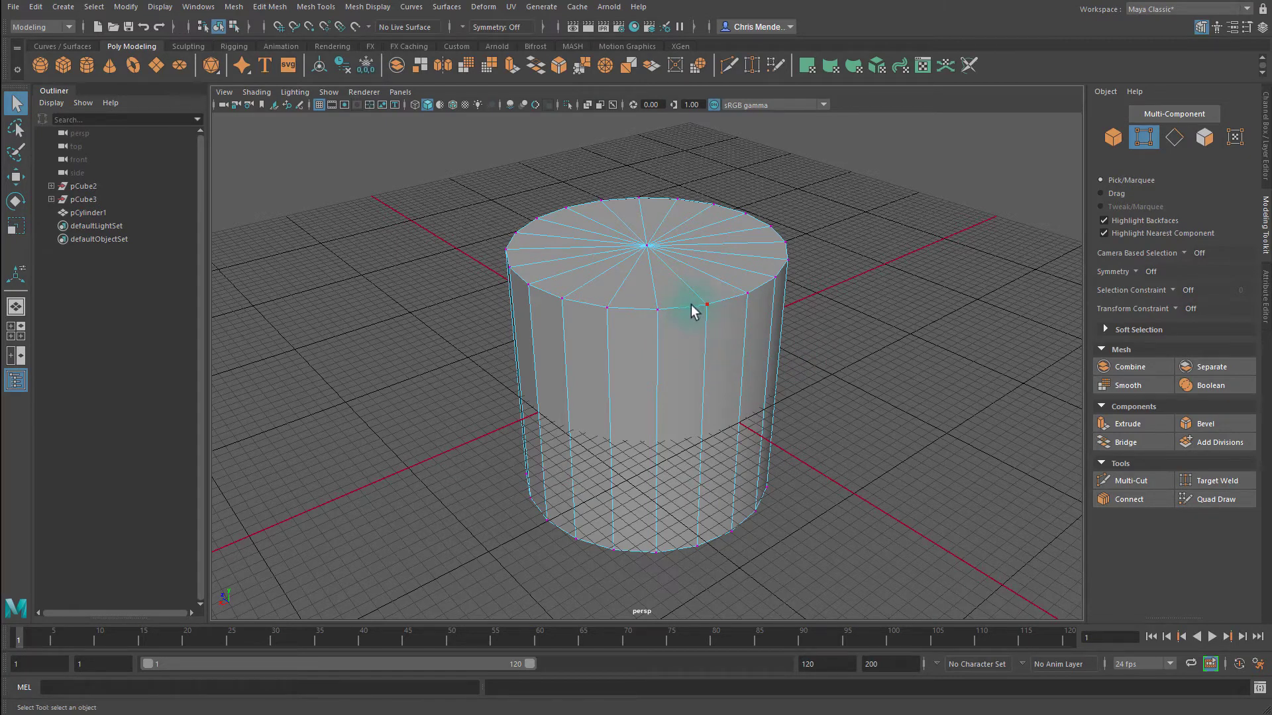
left_click(1229, 484)
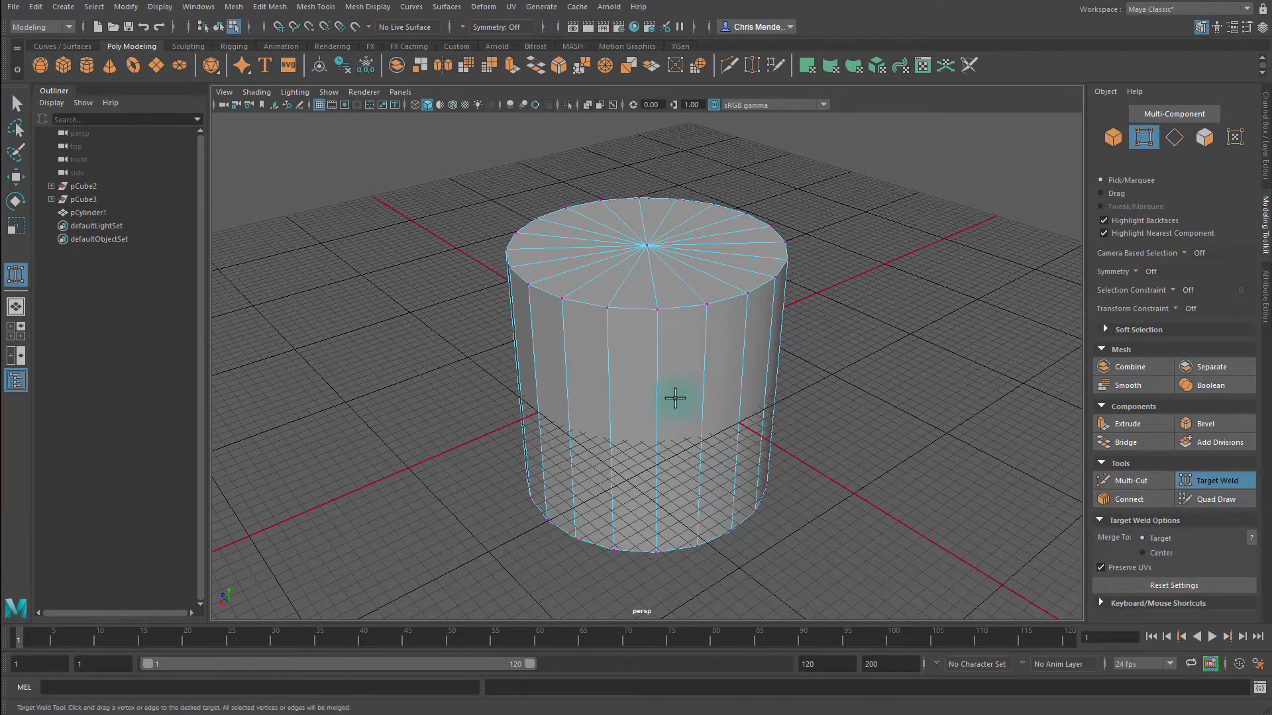
left_click_drag(745, 341, 761, 339, "alt")
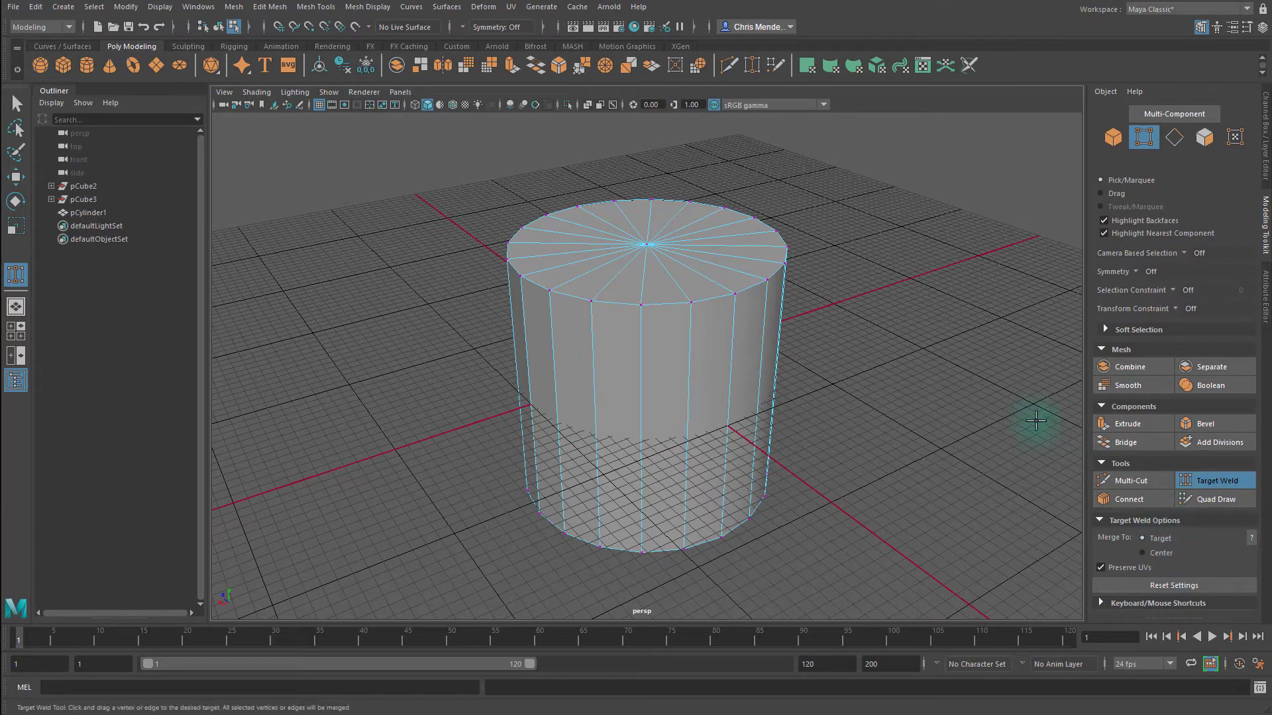
scroll(729, 392, "up", 10)
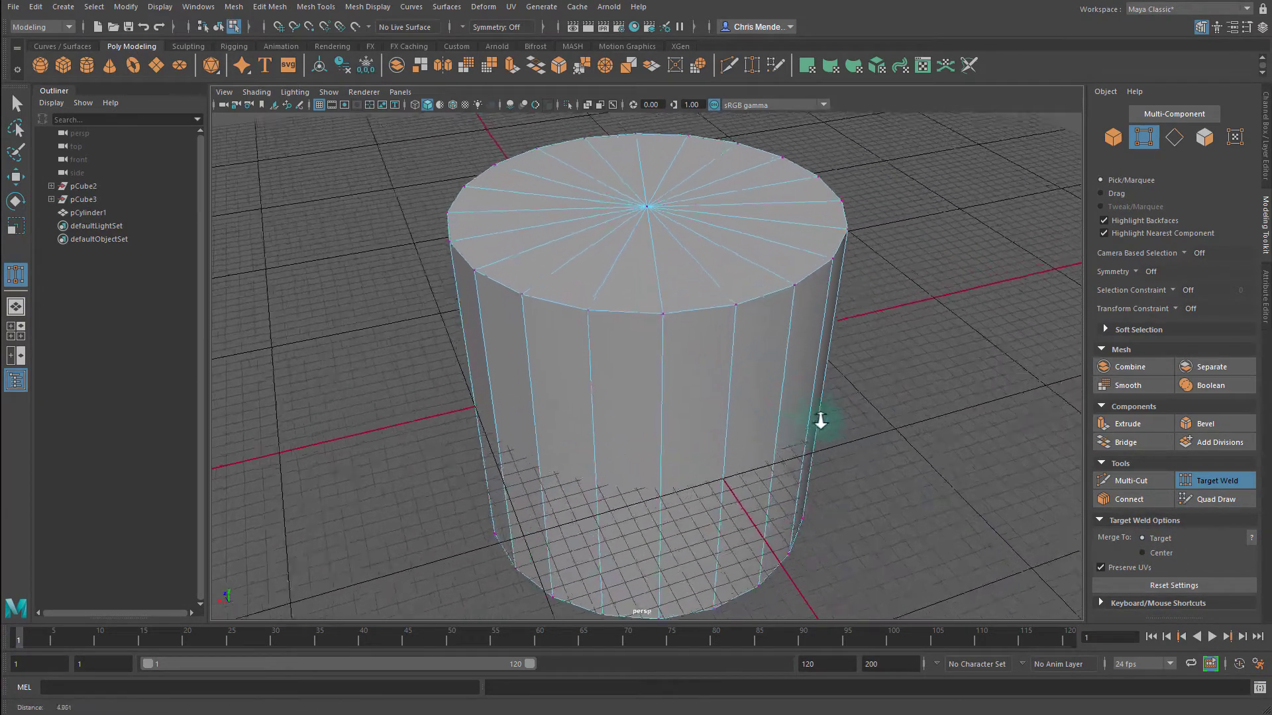
middle_click_drag(913, 393, 933, 447, "alt")
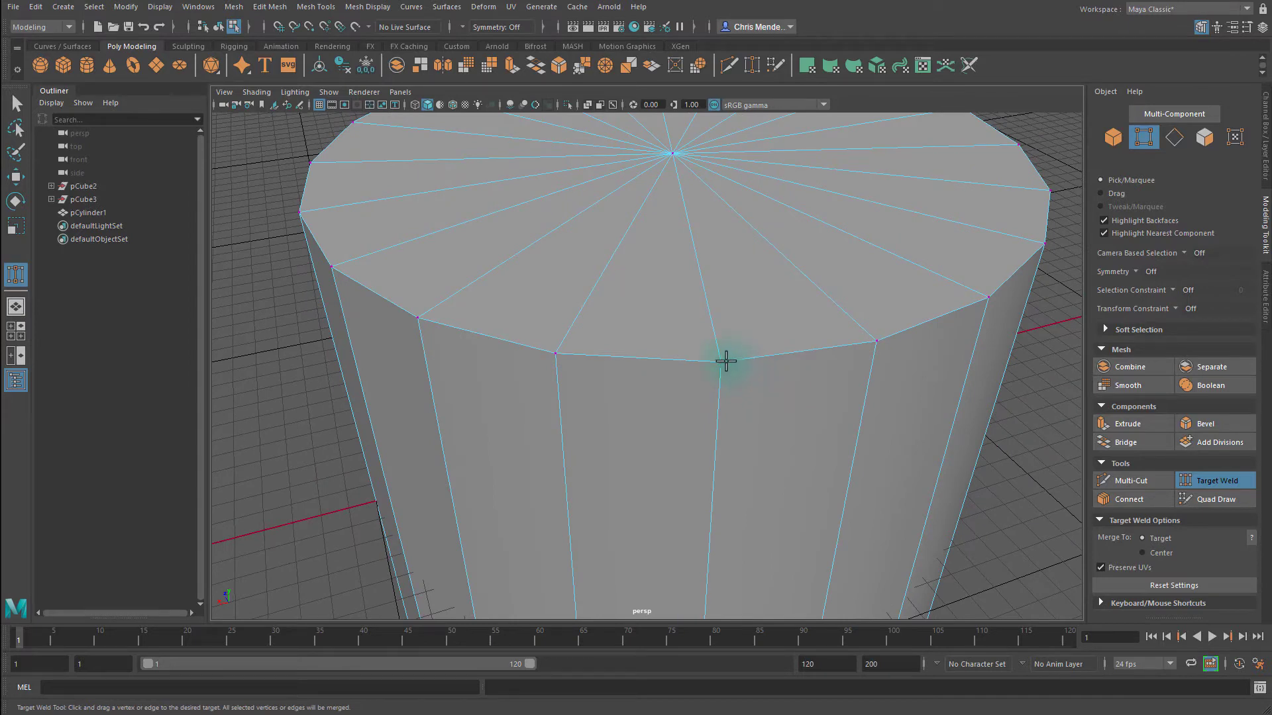
left_click_drag(613, 357, 549, 351)
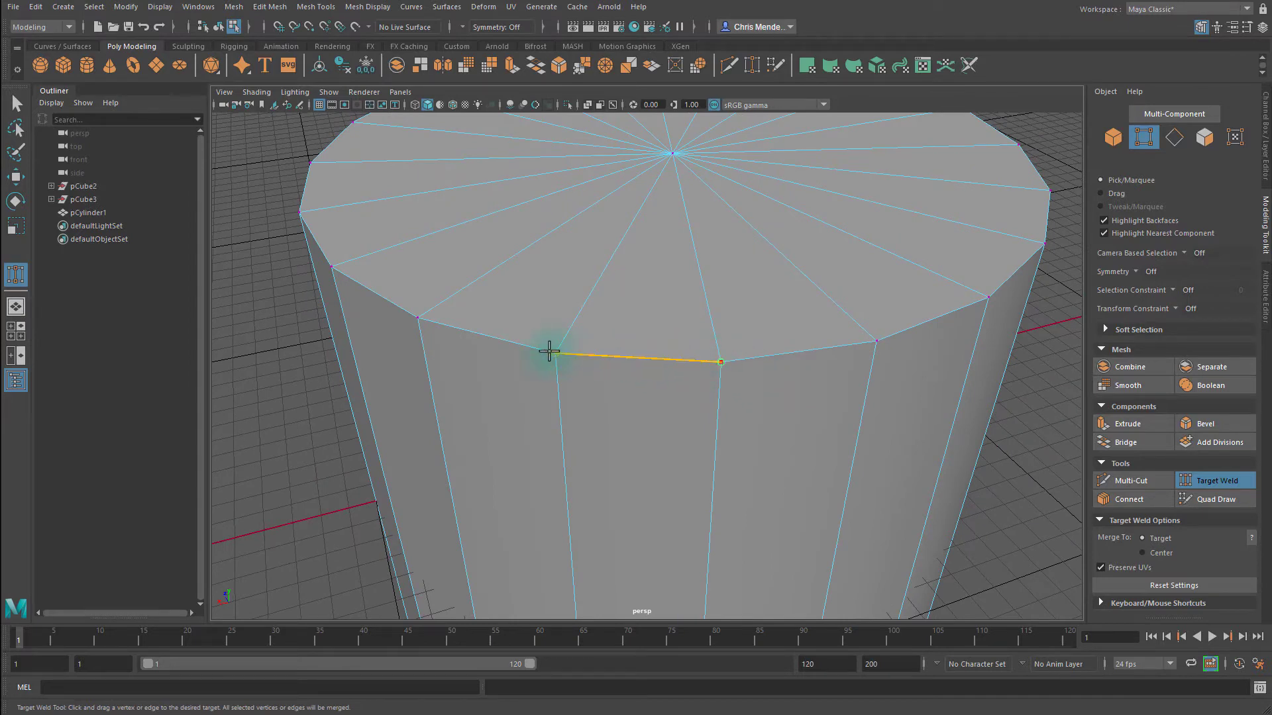
left_click_drag(632, 360, 554, 353)
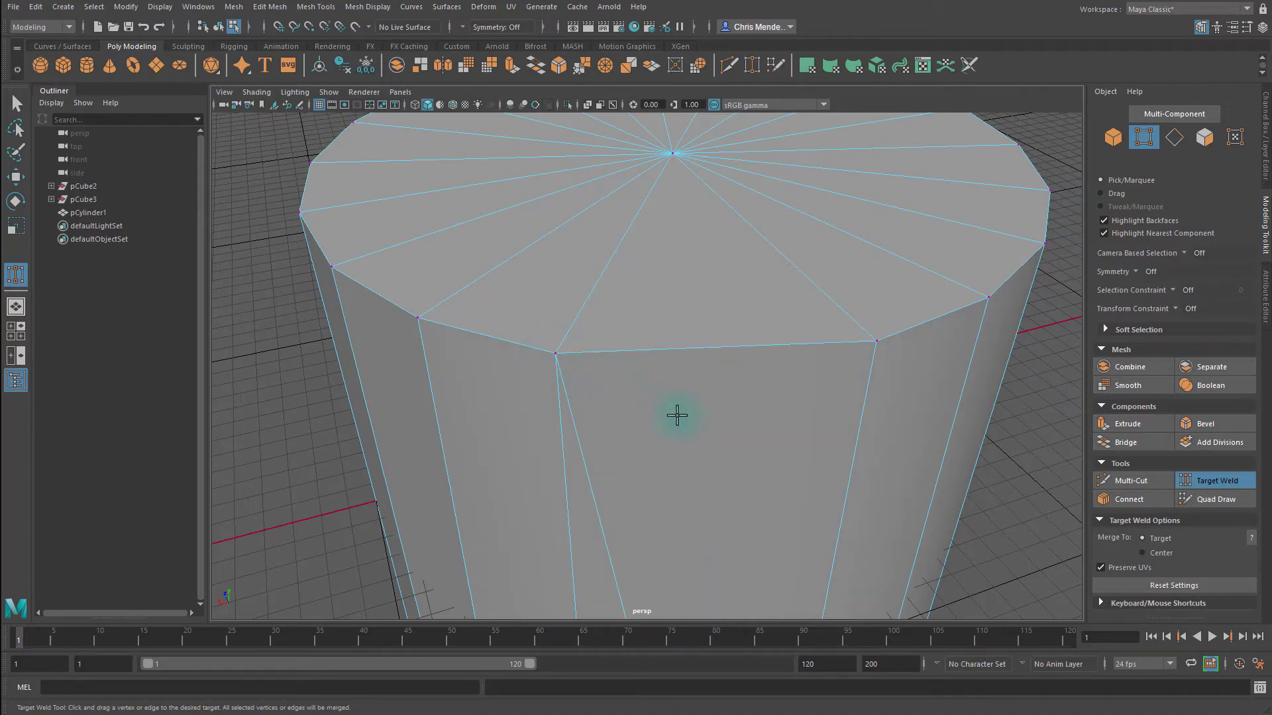
- Target-weld the middle front vertex of the cylinder's top rim onto its neighboring rim vertex and undo the weld
left_click_drag(702, 424, 662, 417, "alt")
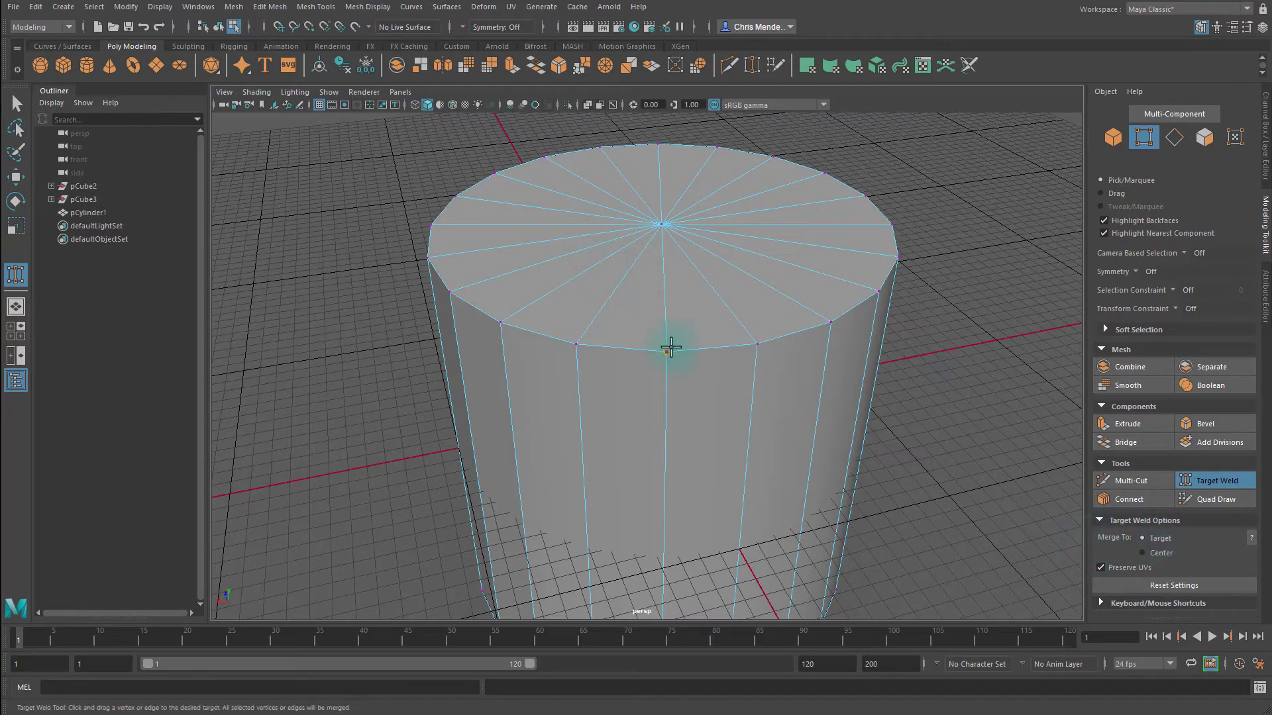
scroll(669, 347, "up", 3)
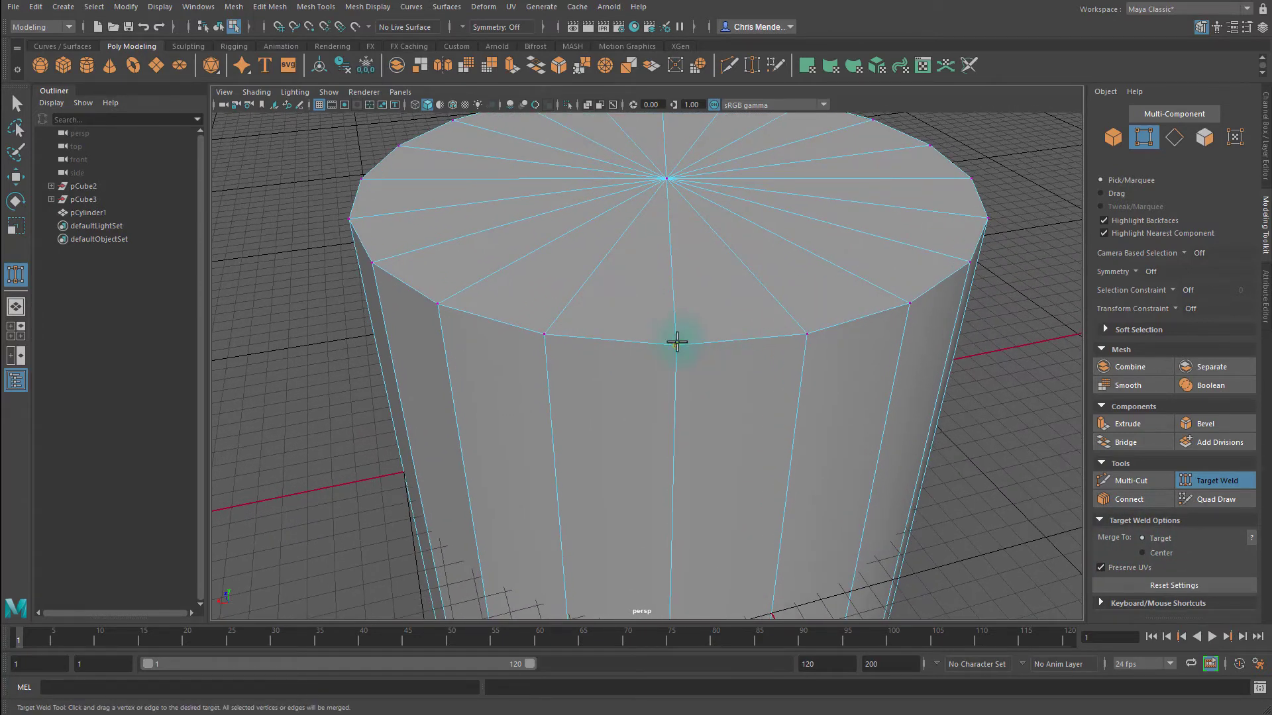
mouse_move(676, 343)
left_mouse_down()
mouse_move(551, 333)
mouse_move(689, 350)
left_mouse_up()
left_click_drag(614, 341, 549, 338)
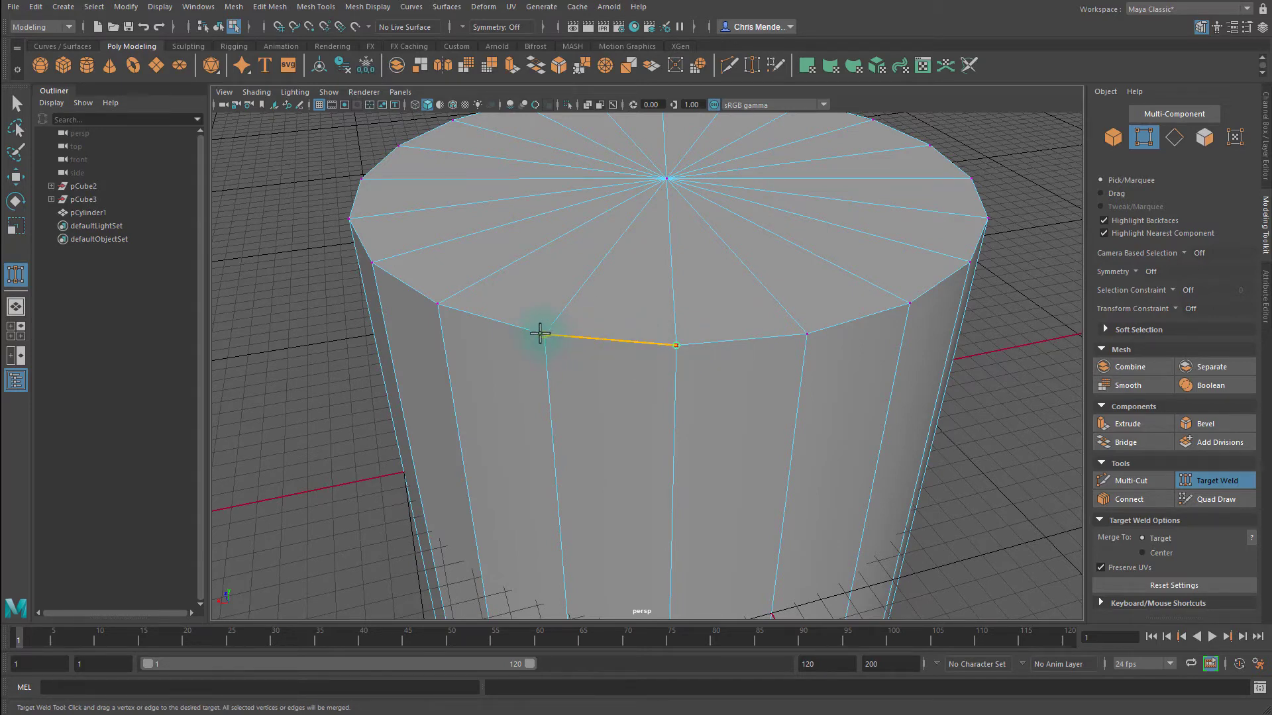
left_click_drag(547, 338, 545, 336)
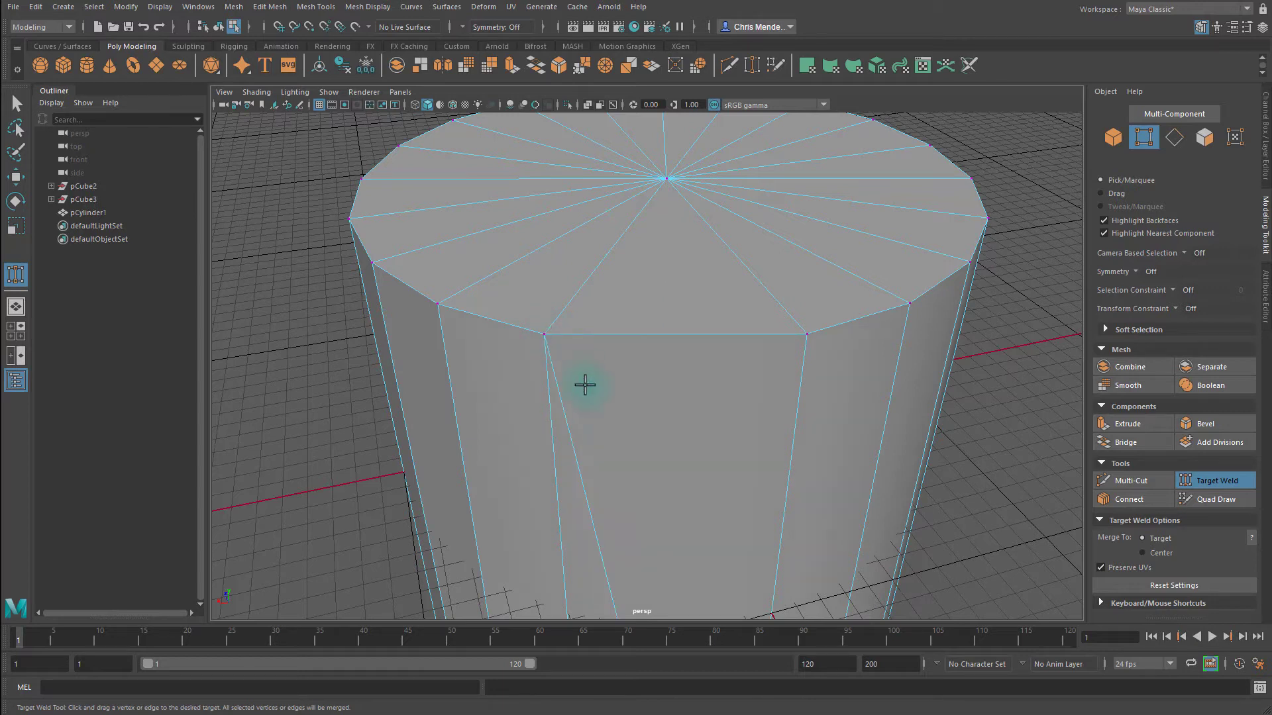
key("ctrl+z")
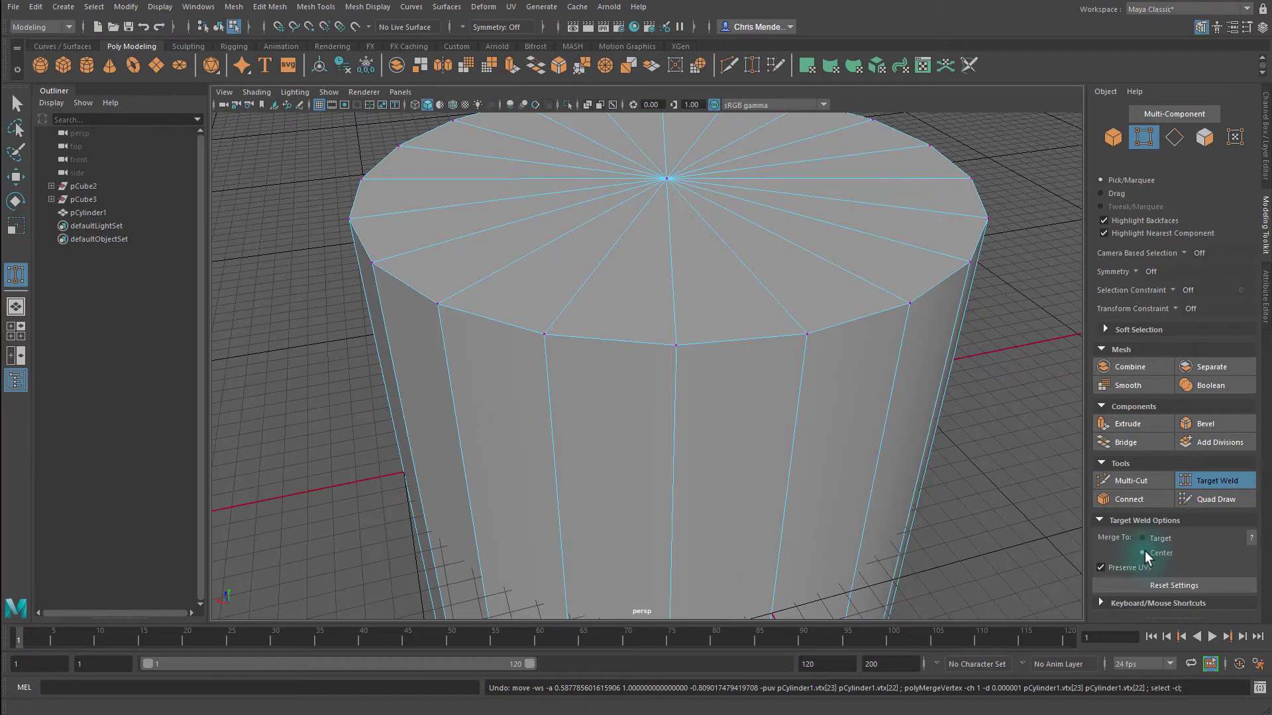
- Set Target Weld to merge to center and weld successive pairs of neighboring vertices along the front of the top rim
left_click_drag(681, 343, 525, 331)
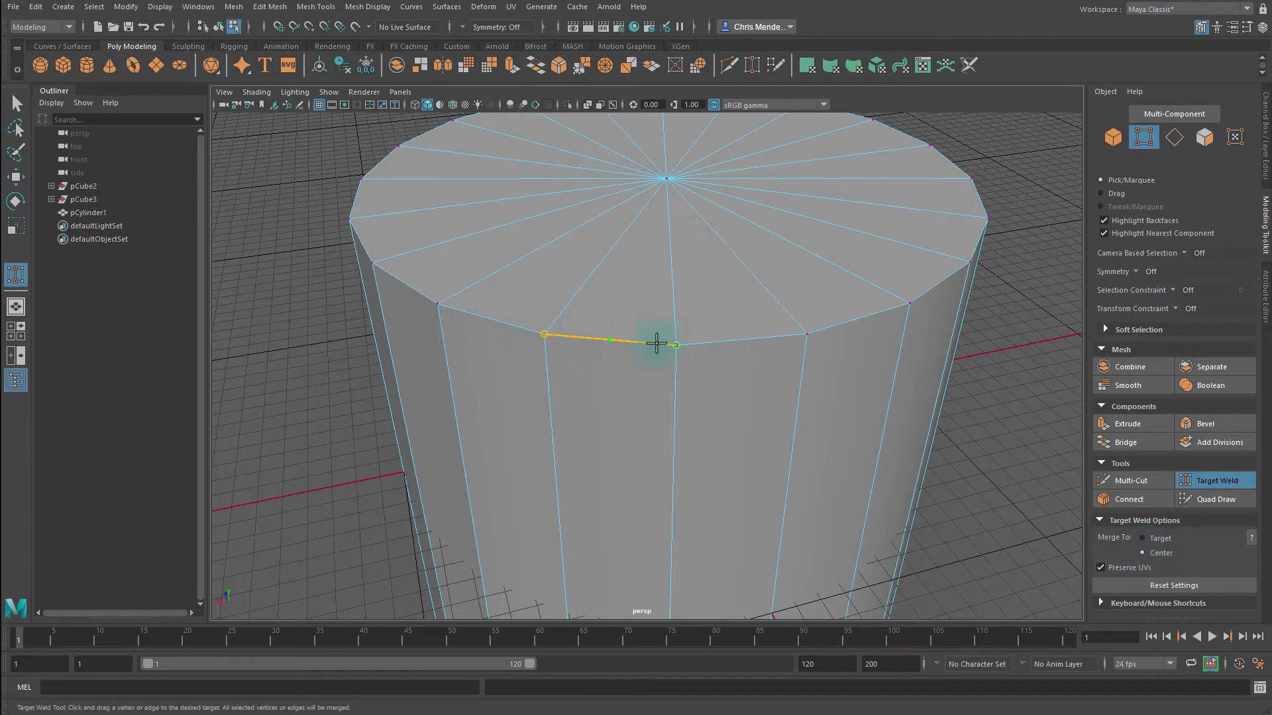
left_click_drag(656, 343, 543, 336)
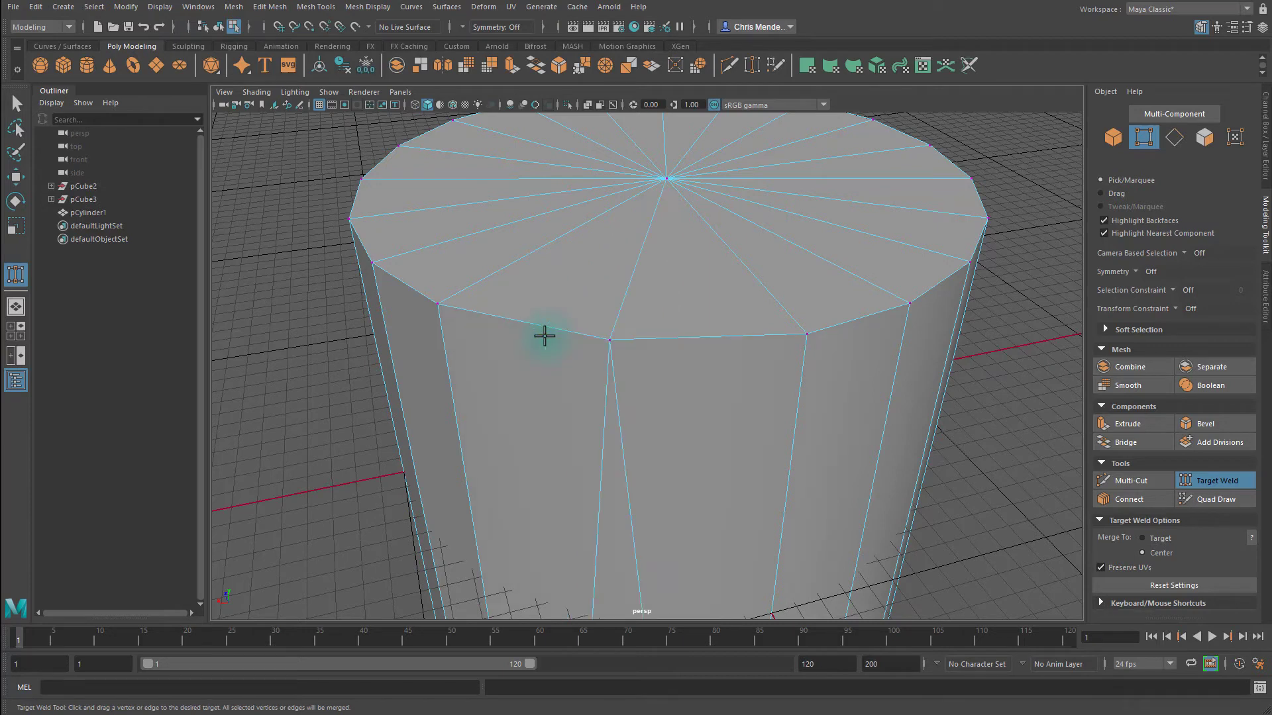
left_click_drag(785, 338, 576, 331)
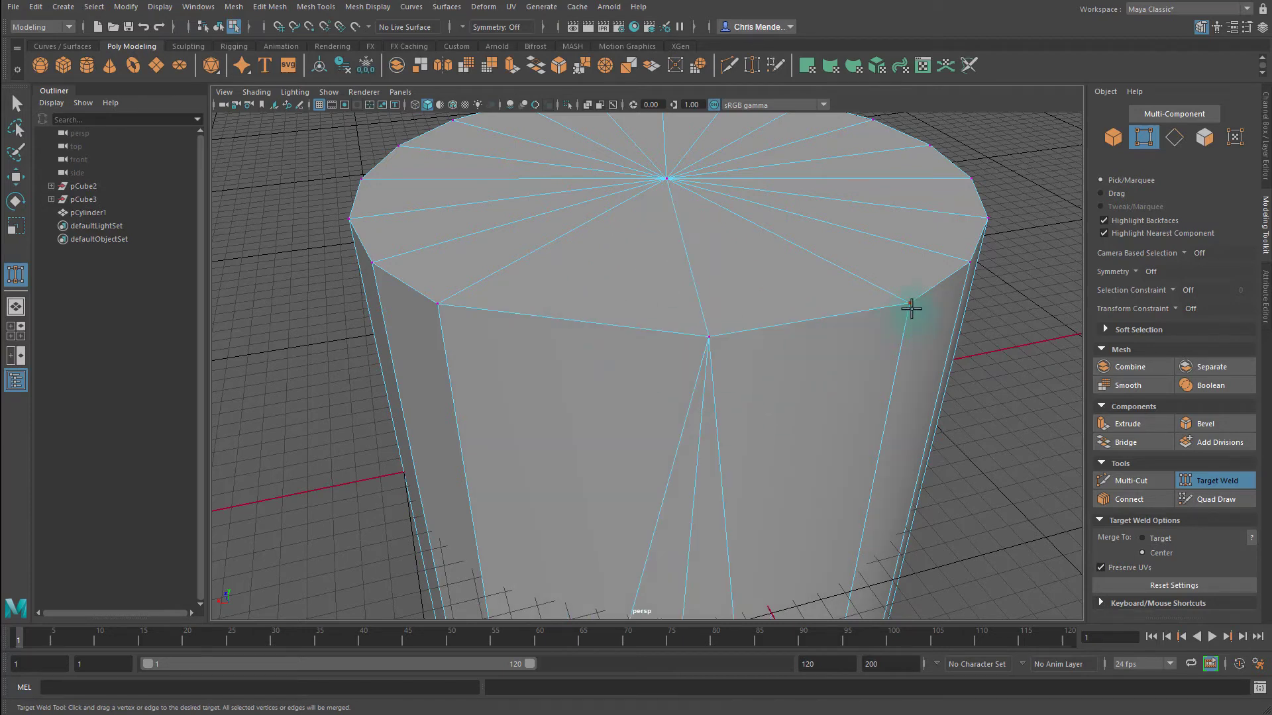
left_click_drag(910, 308, 683, 348)
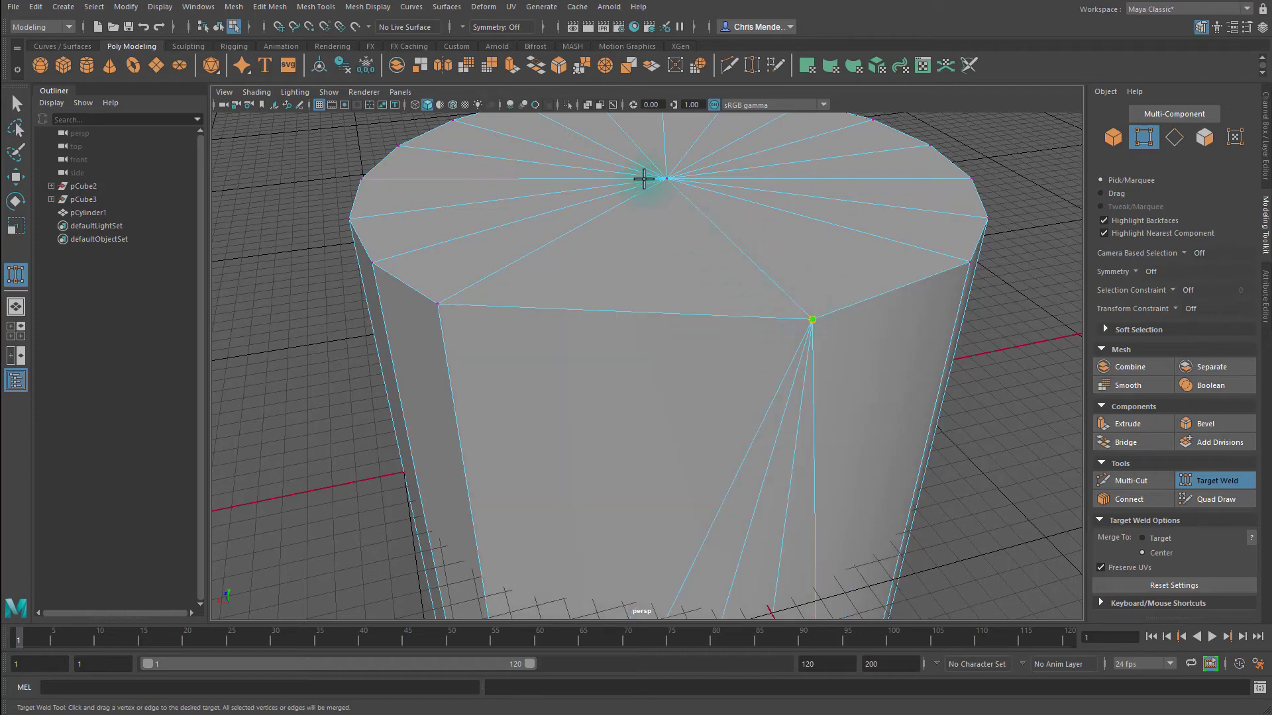
left_click_drag(643, 179, 679, 178)
- Undo the center-merged vertex welds on the cylinder's top rim
key("ctrl+z")
key("ctrl+z")
key("ctrl+z")
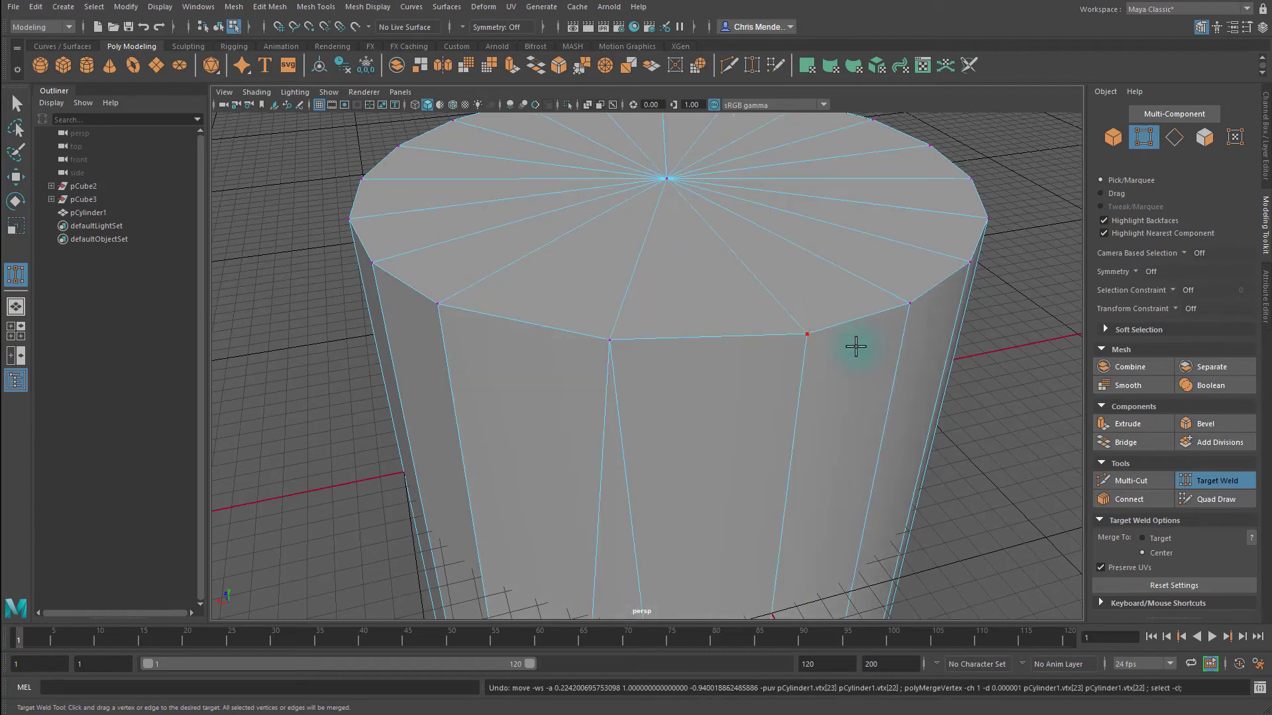
- Switch to edge selection, set merging to target, and try welding a vertical side edge and a radial cap edge onto their neighbors, undoing each weld
right_click_drag(698, 435, 710, 275)
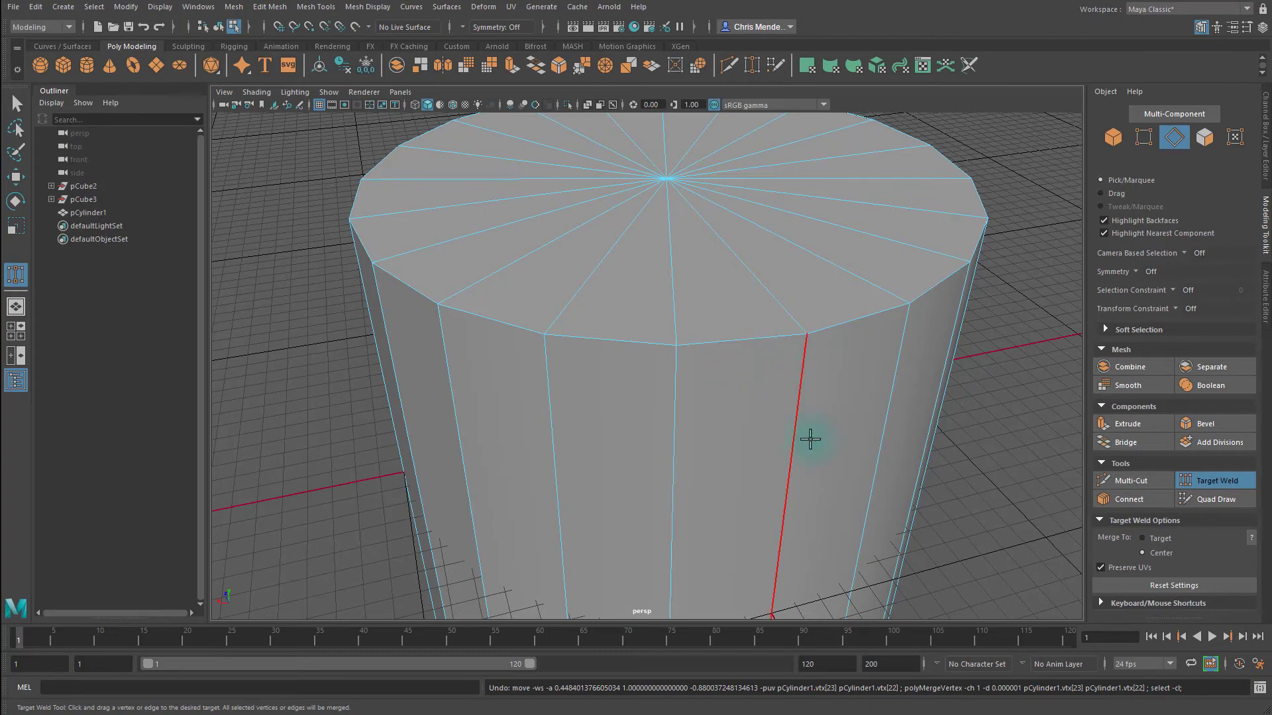
middle_click_drag(811, 443, 756, 382, "alt")
left_click_drag(820, 502, 862, 475, "alt")
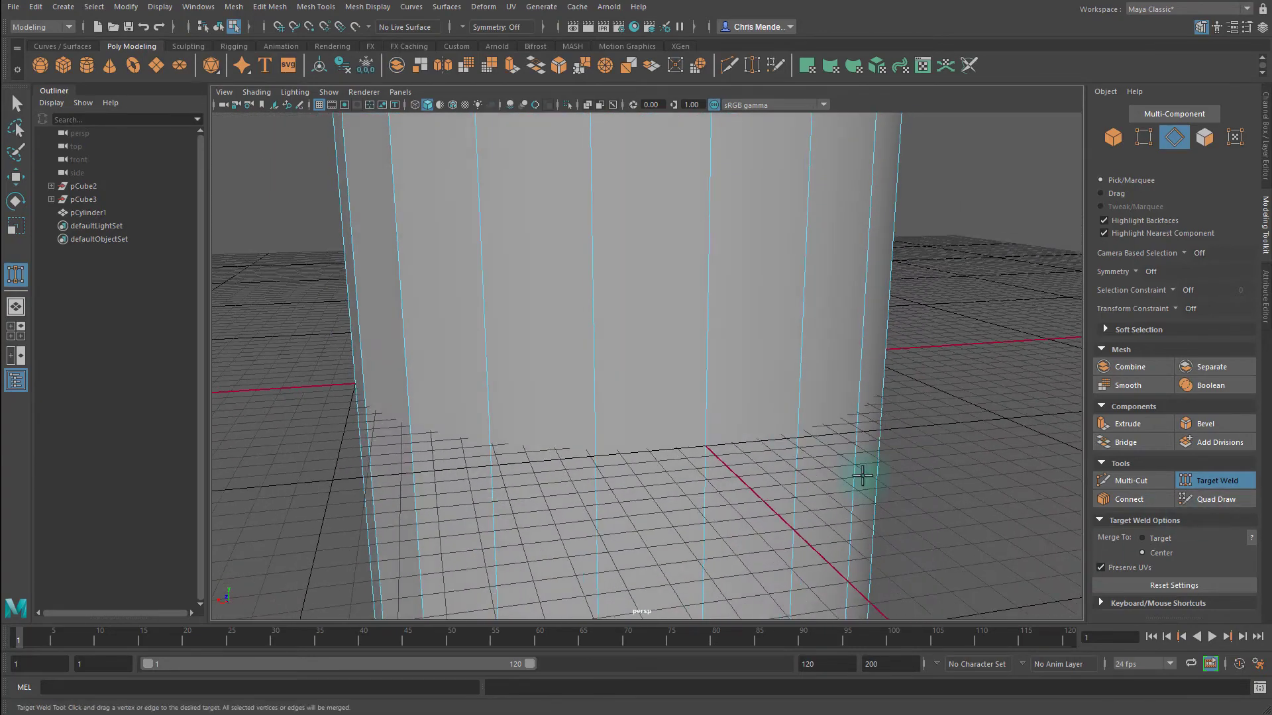
left_click(1143, 537)
left_click_drag(730, 296, 639, 341, "alt")
key("ctrl+z")
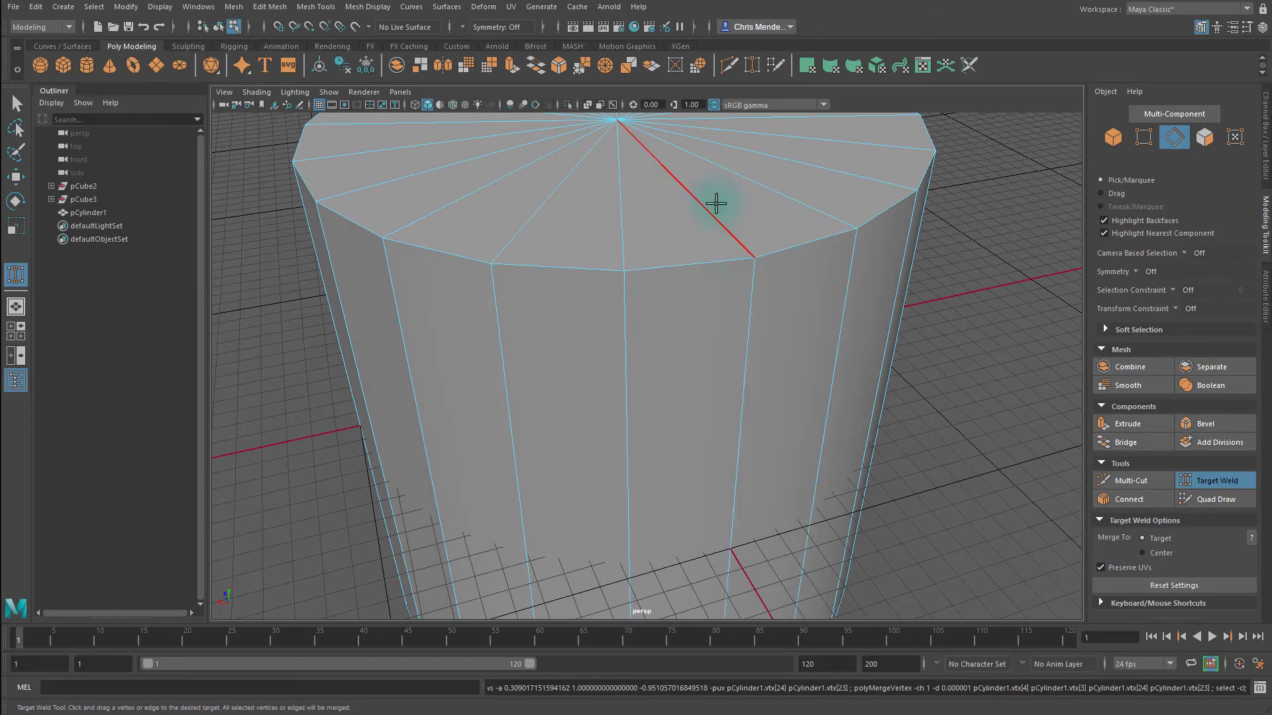
left_click_drag(714, 201, 637, 209)
key("ctrl+z")
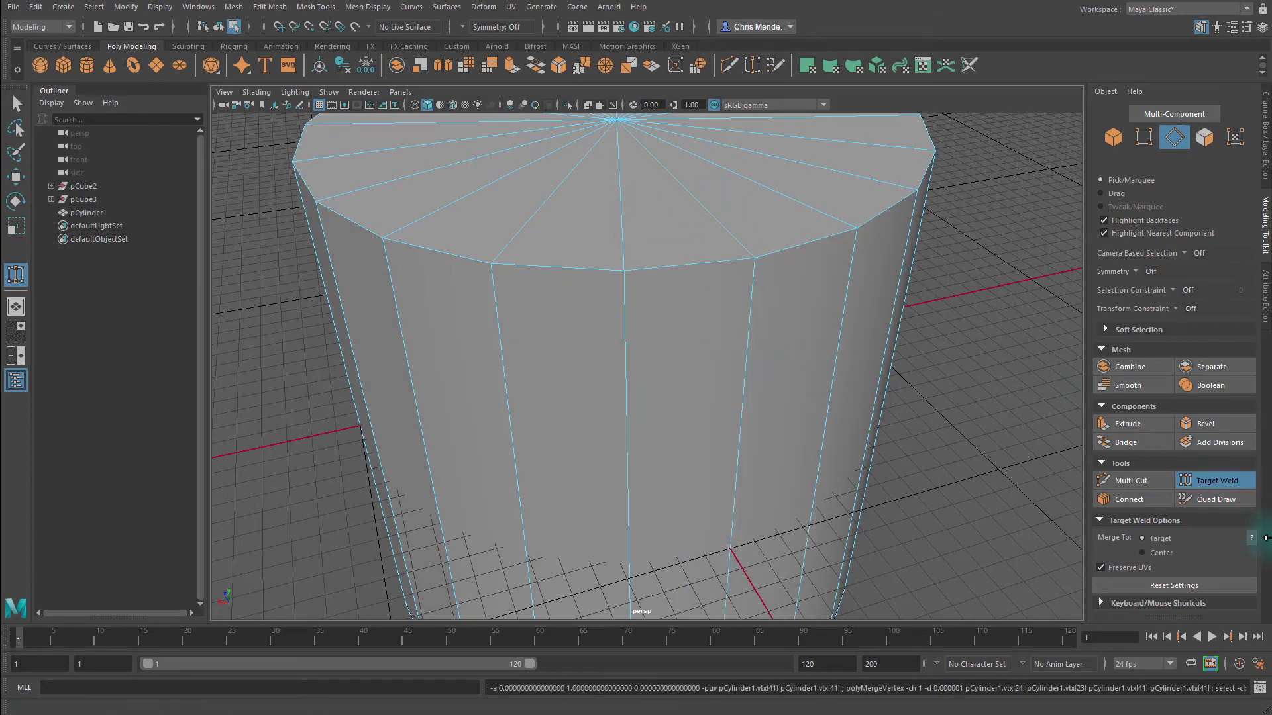
- Set Target Weld to merge to center, try welding a vertical side edge with its neighbor, and inspect the cylinder from below and above
left_click(1145, 553)
left_click_drag(733, 360, 626, 363)
left_click_drag(832, 511, 846, 434, "alt")
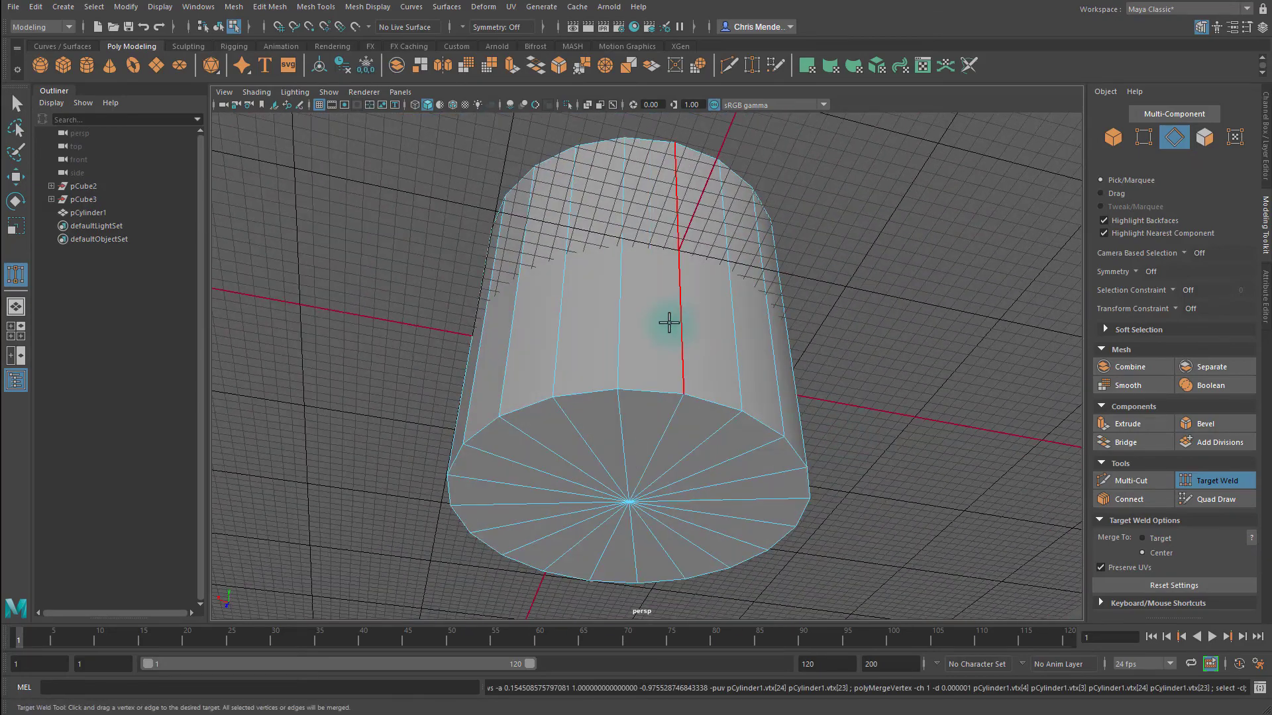
left_click_drag(918, 508, 975, 456, "alt")
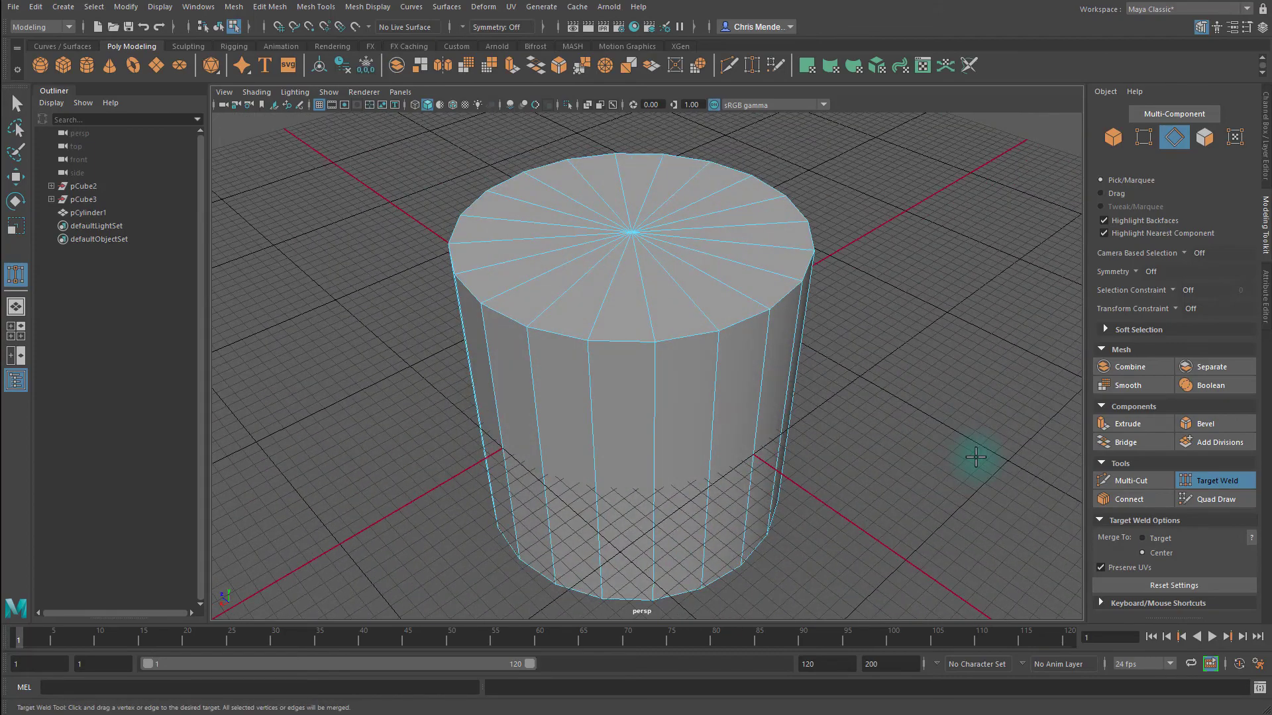